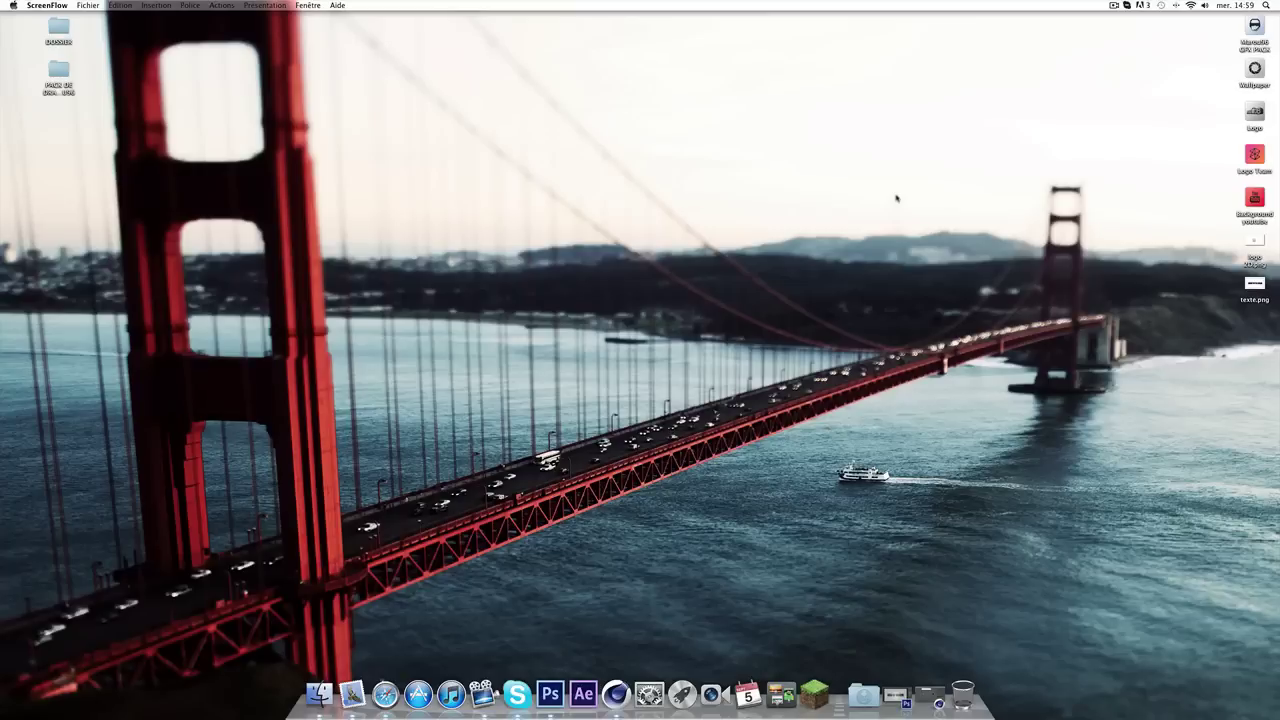
# Step: Switch to Photoshop and examine the finished logo's texte1, texte and texte1 copie layers by toggling their visibility
pyautogui.click(549, 694)
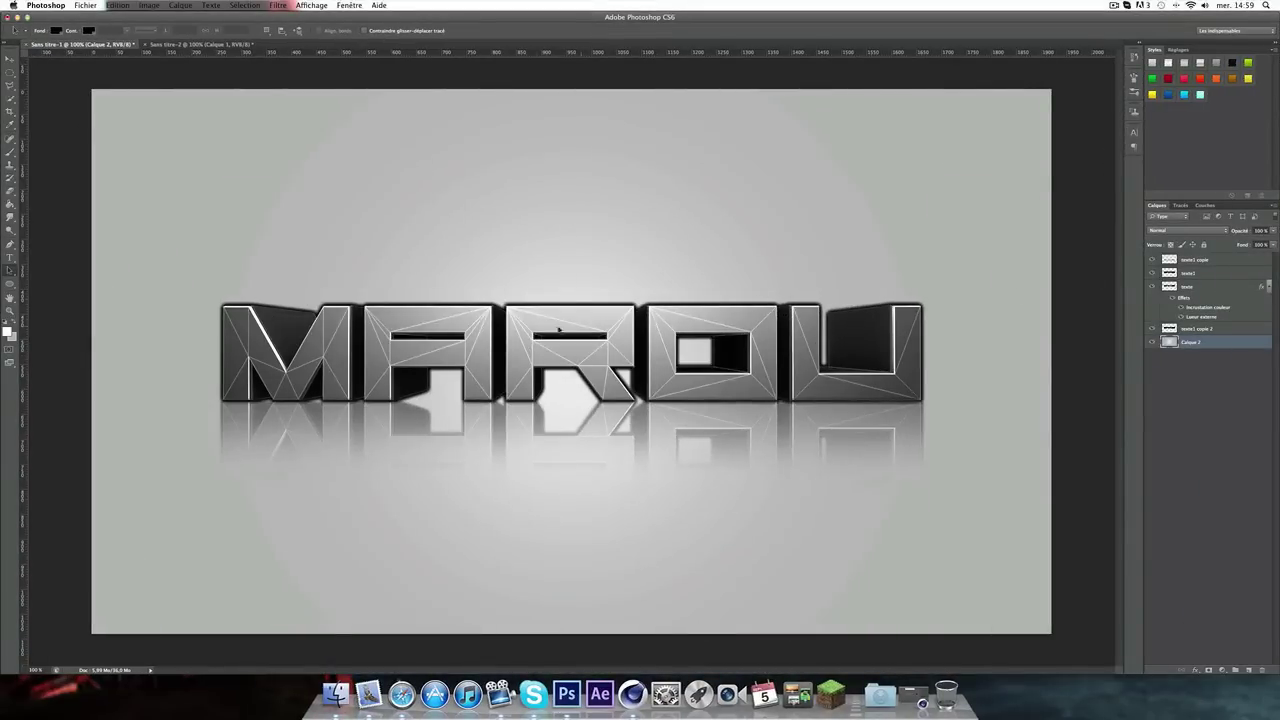
pyautogui.click(1152, 274)
pyautogui.click(1152, 273)
pyautogui.click(1152, 286)
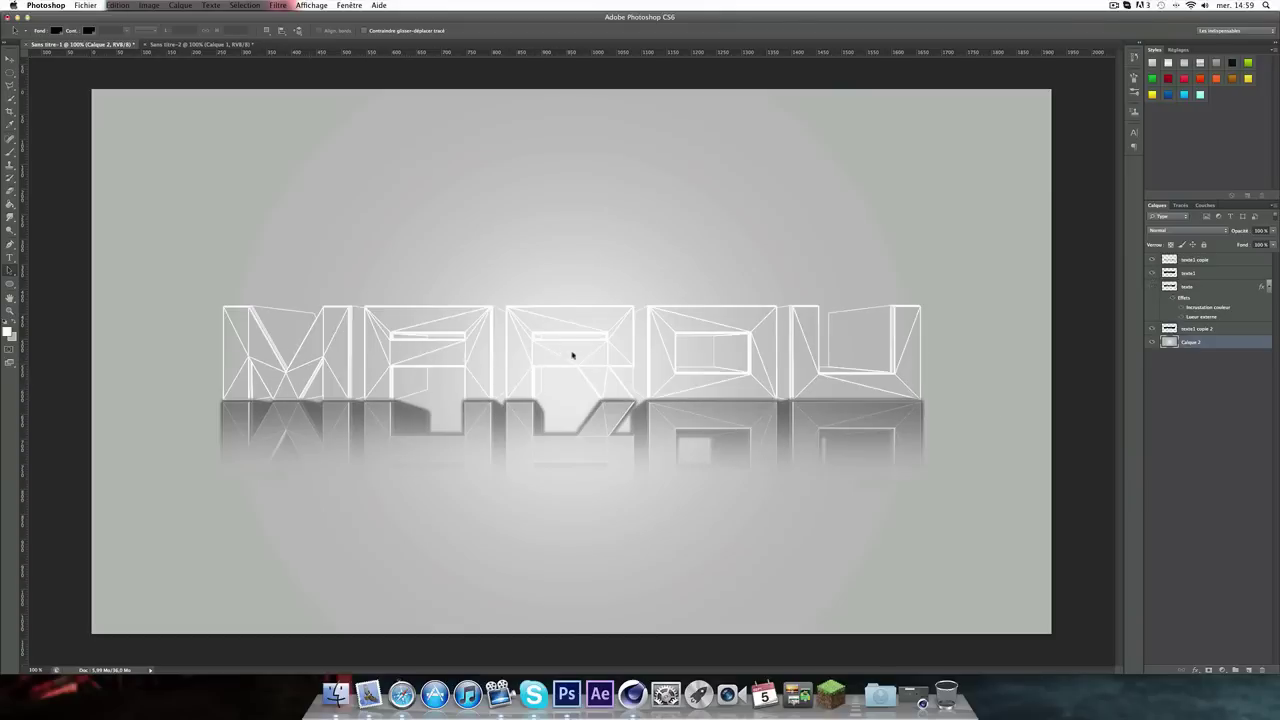
pyautogui.click(1152, 287)
pyautogui.click(1152, 259)
pyautogui.click(1152, 259)
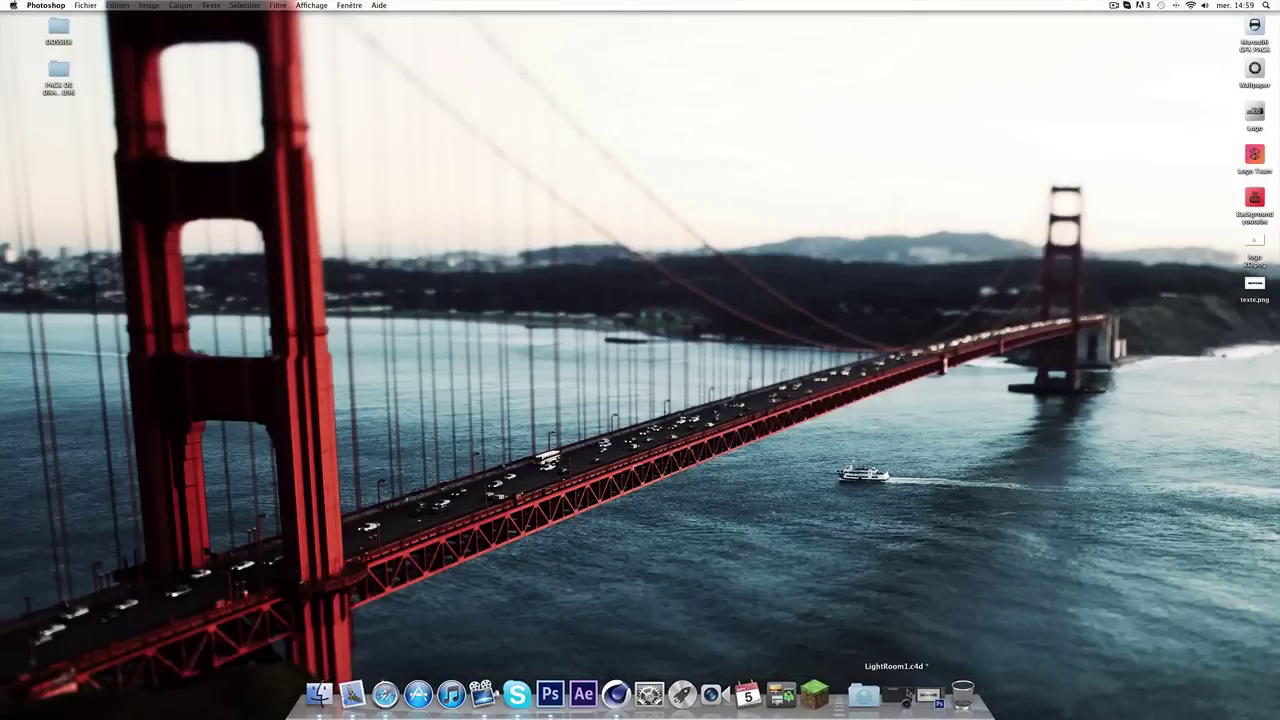
# Step: Switch to LightRoom1.c4d in Cinema 4D and render the 3D text, overwriting the existing texte.png
pyautogui.click(900, 695)
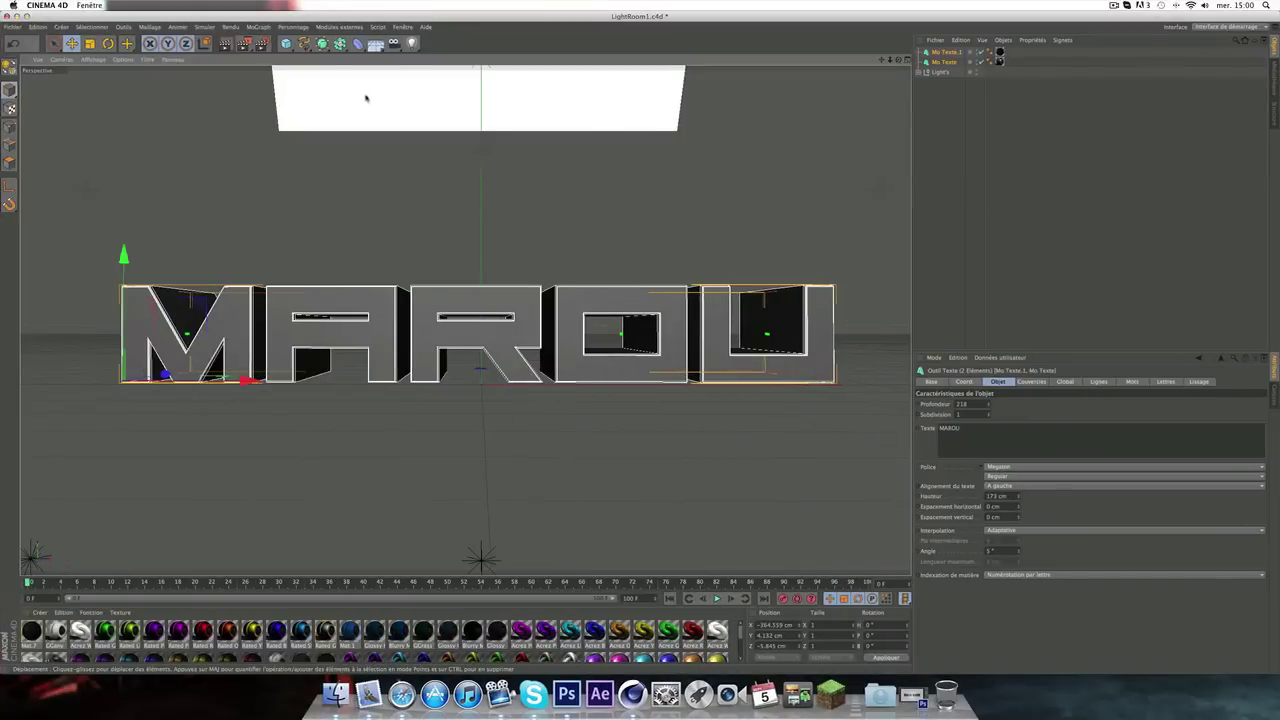
pyautogui.click(246, 47)
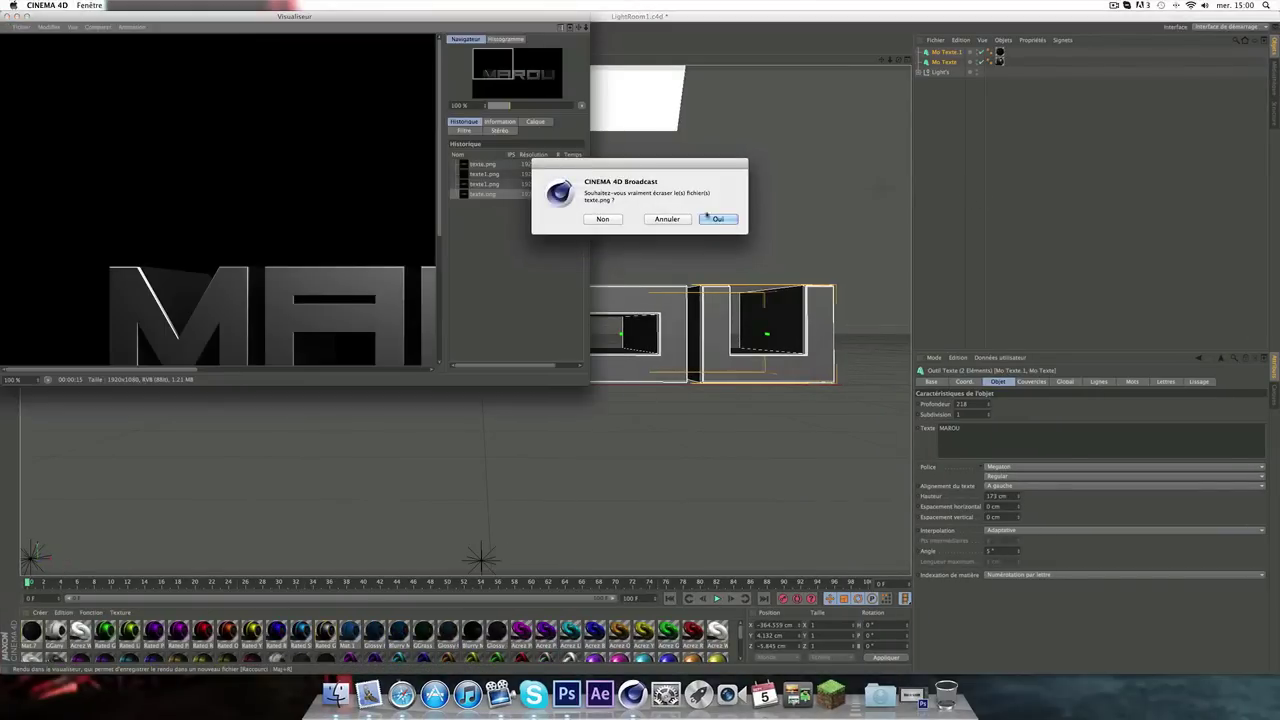
pyautogui.press('Return')
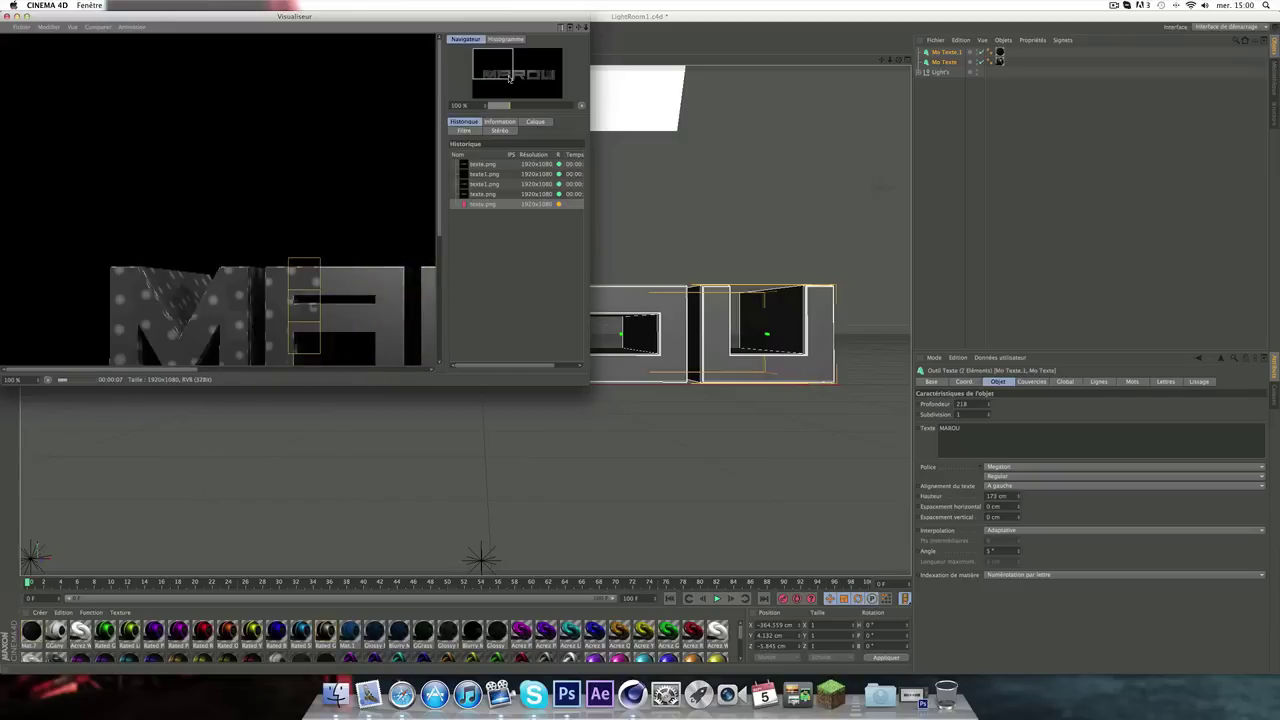
pyautogui.scroll(-2, 509, 78)
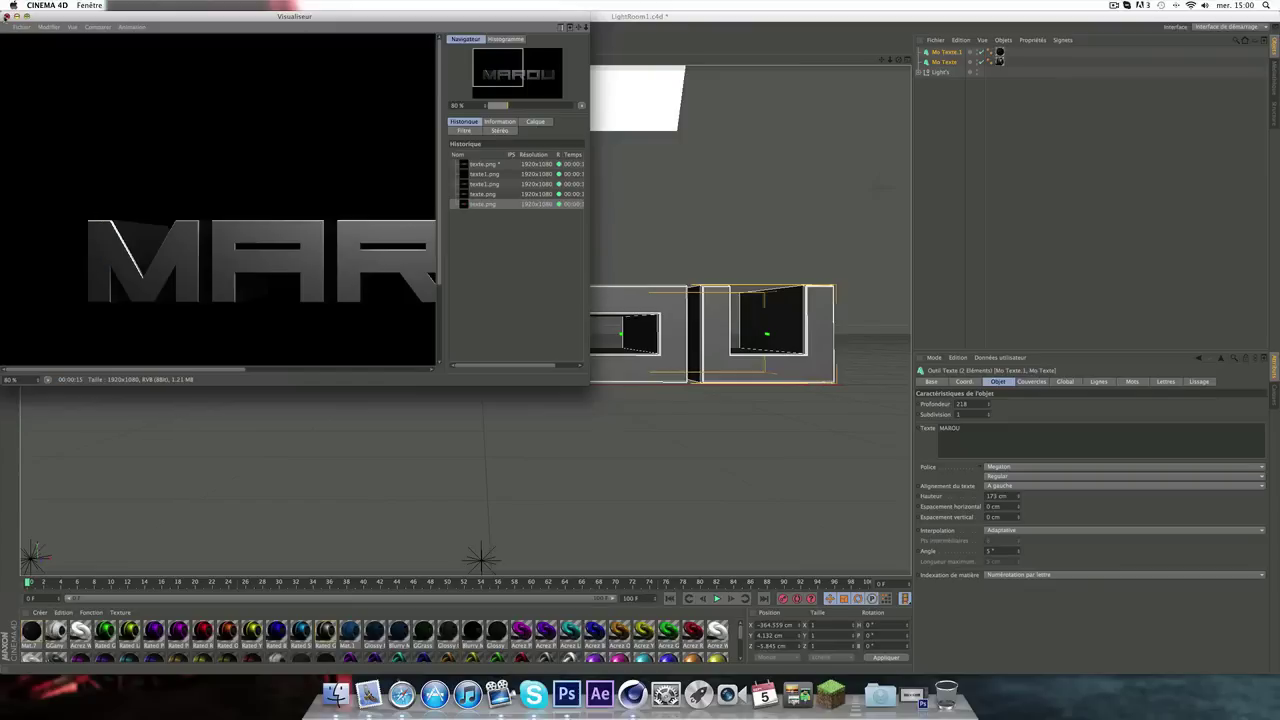
pyautogui.click(6, 16)
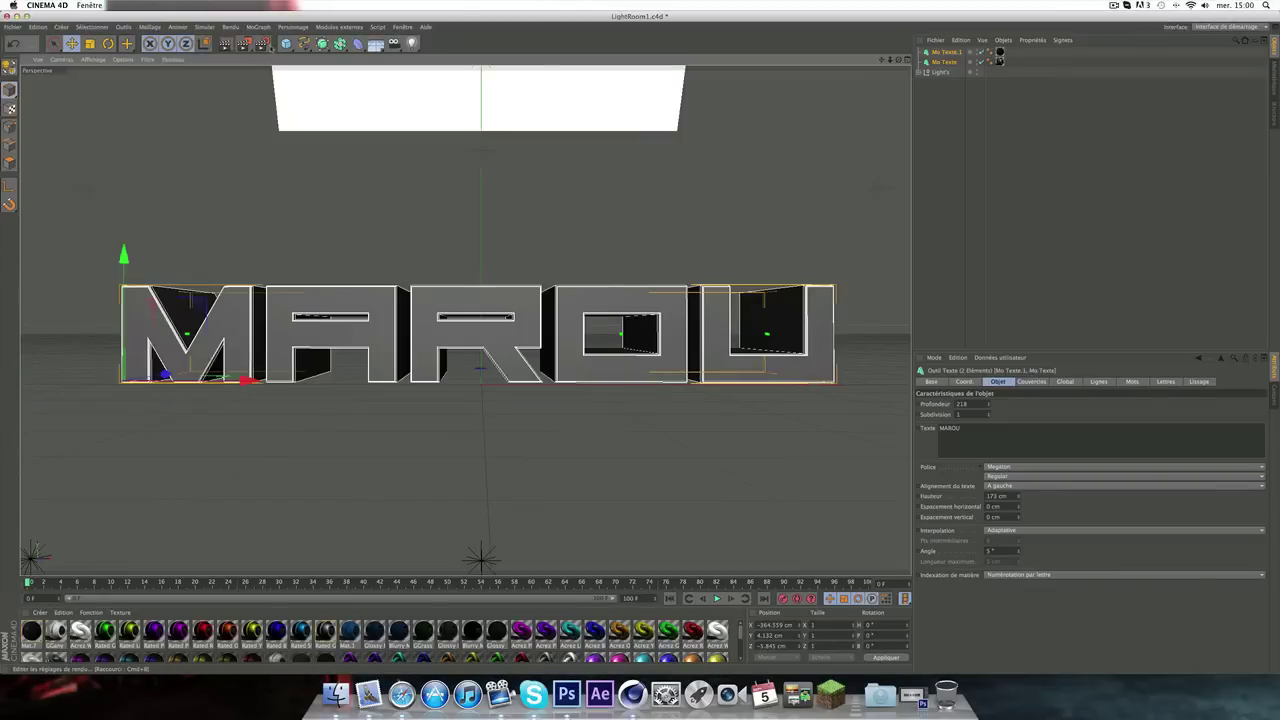
# Step: Add the Rendu cellulo effect to the render settings and enable its Arêtes option
pyautogui.click(264, 46)
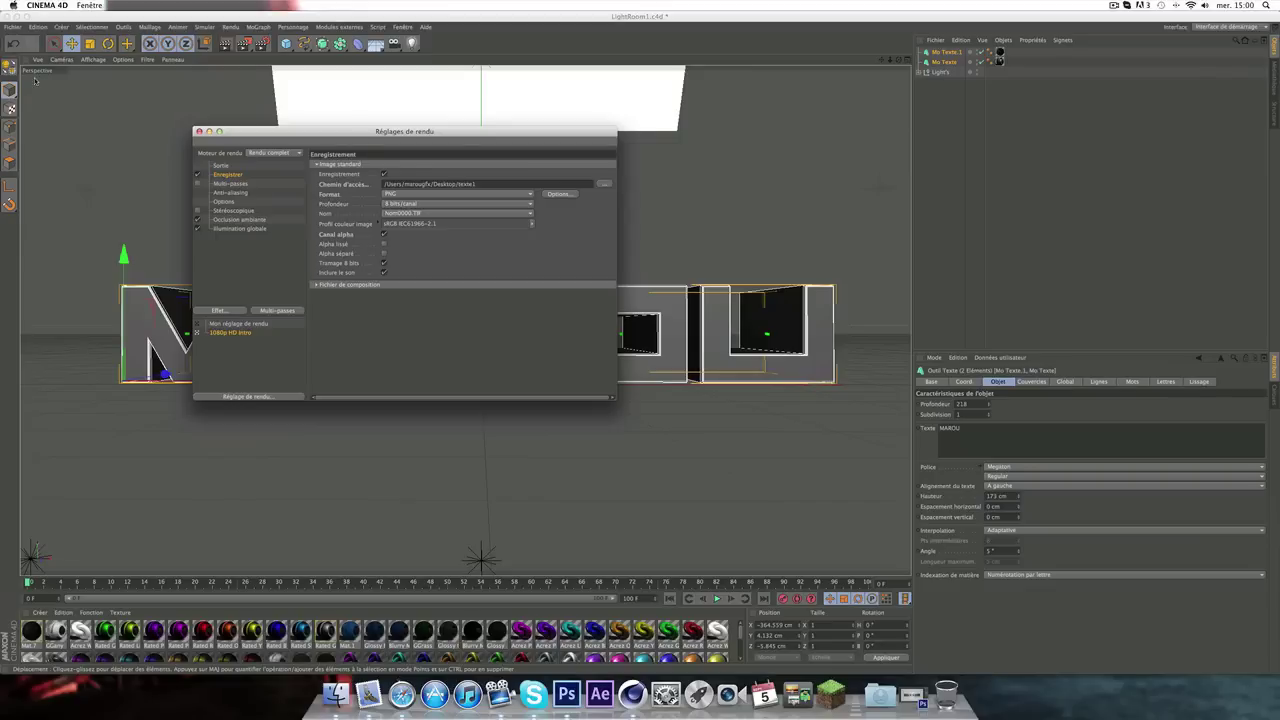
pyautogui.click(222, 312)
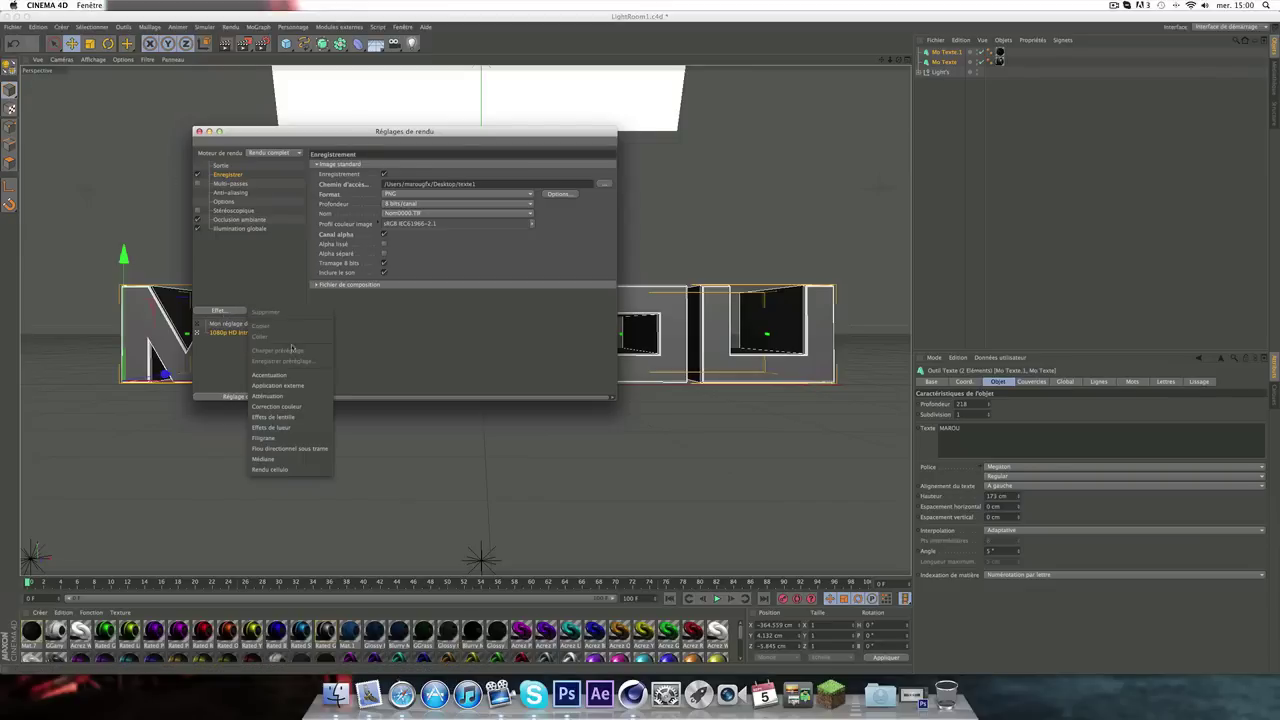
pyautogui.click(293, 469)
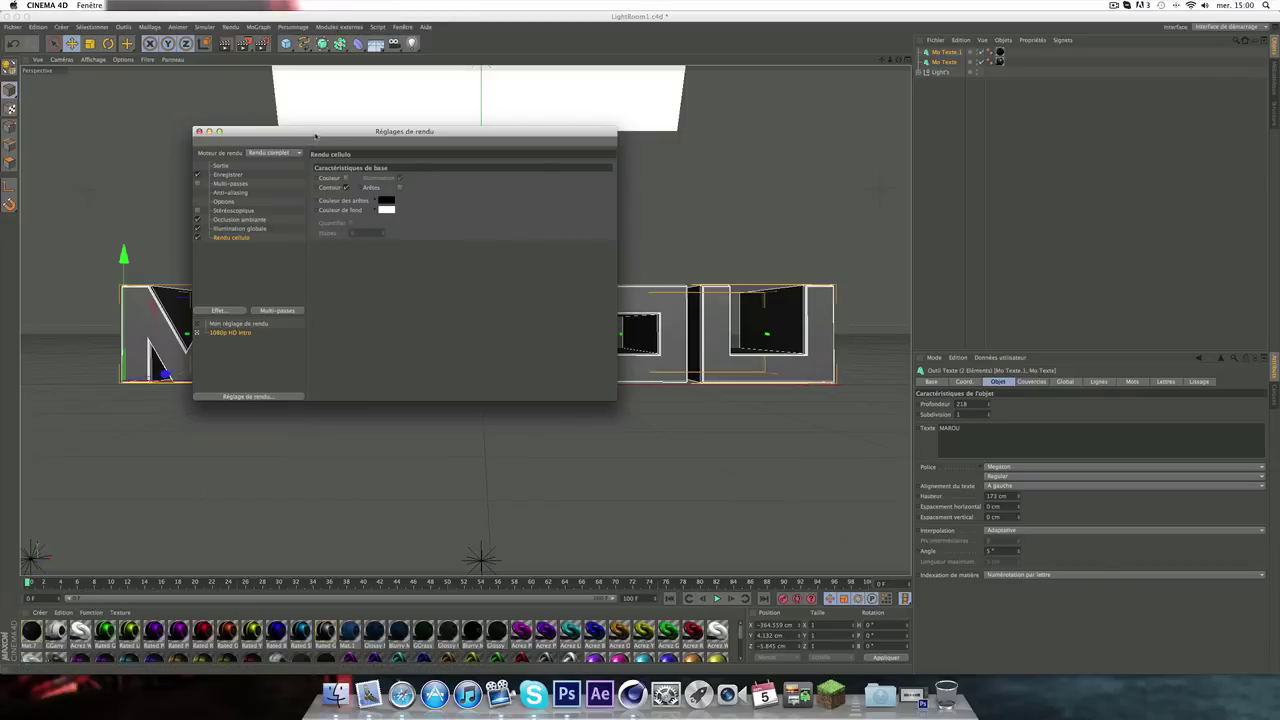
pyautogui.moveTo(315, 134); pyautogui.dragTo(298, 251)
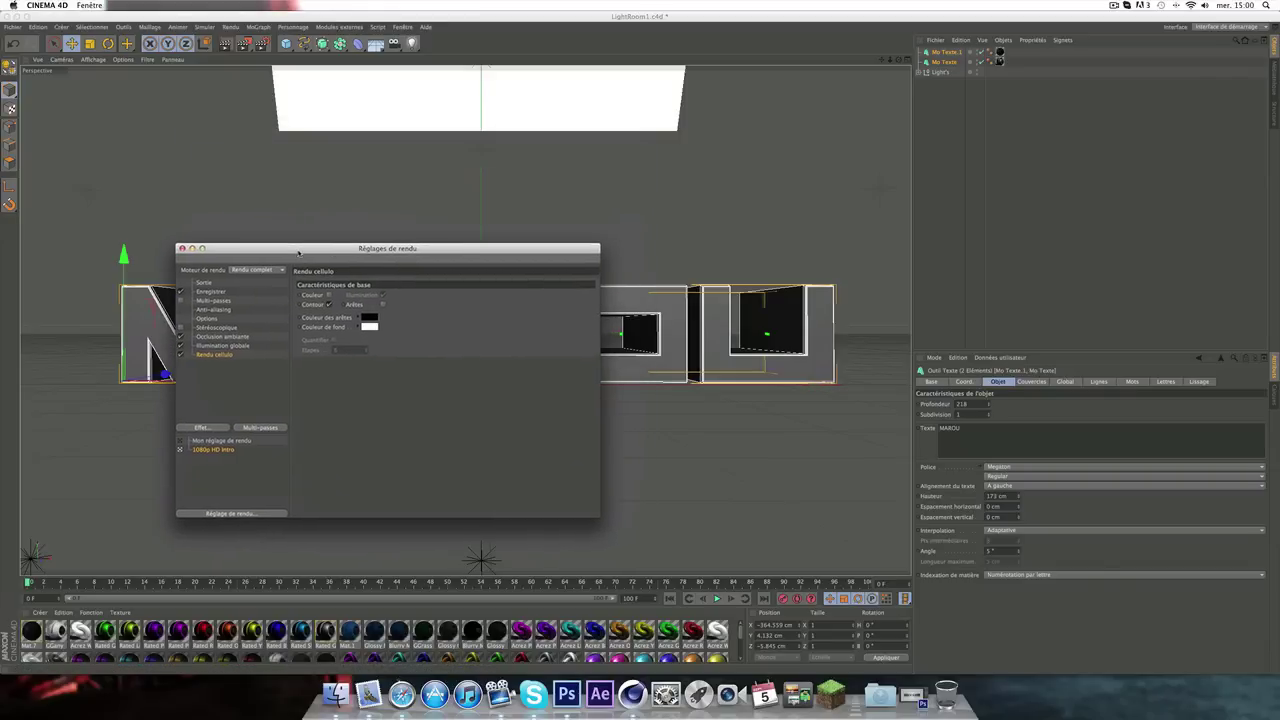
pyautogui.click(382, 304)
# Step: Set the effect's edge colour to white and background colour to black, and render the wireframe text to texte1.png
pyautogui.click(372, 318)
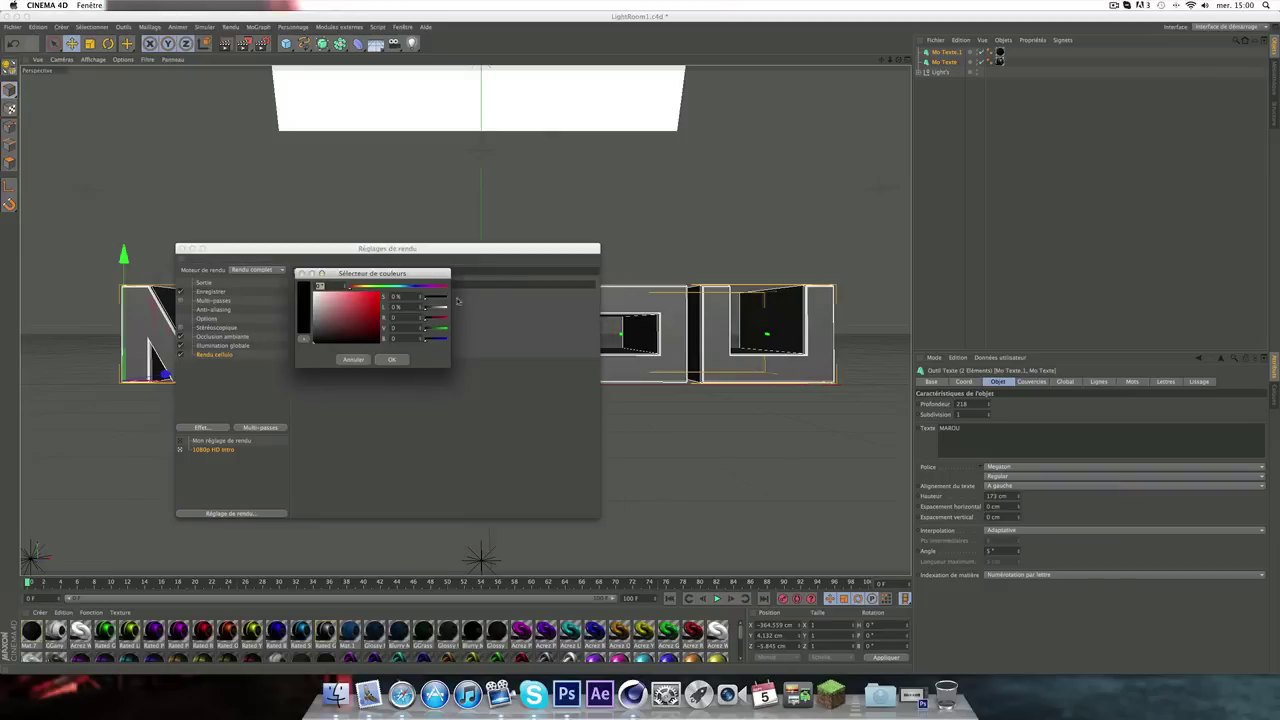
pyautogui.click(395, 358)
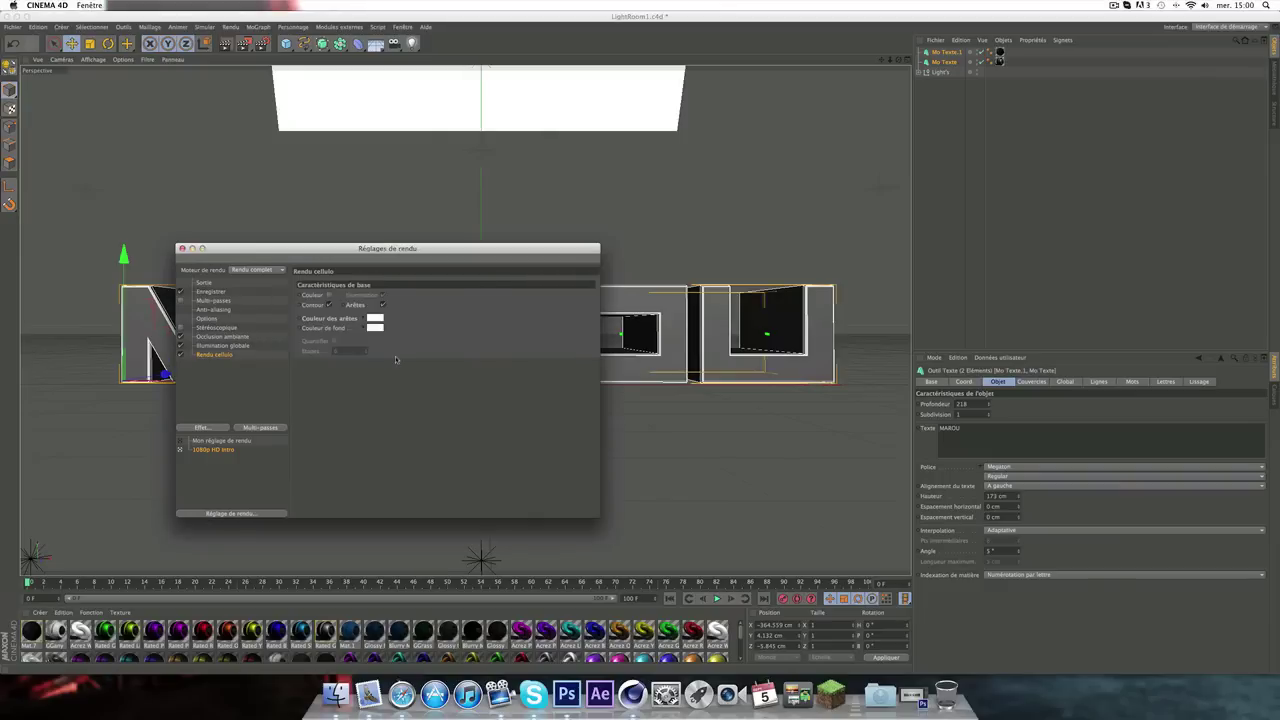
pyautogui.click(372, 328)
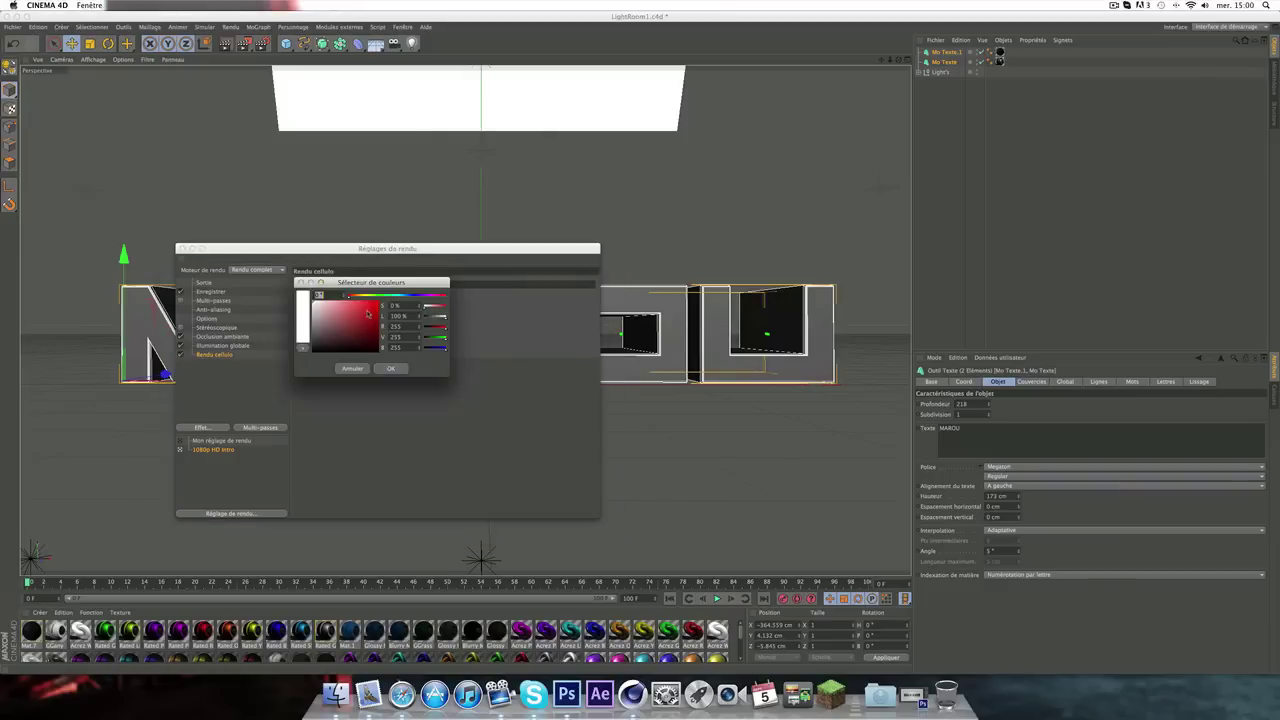
pyautogui.click(390, 368)
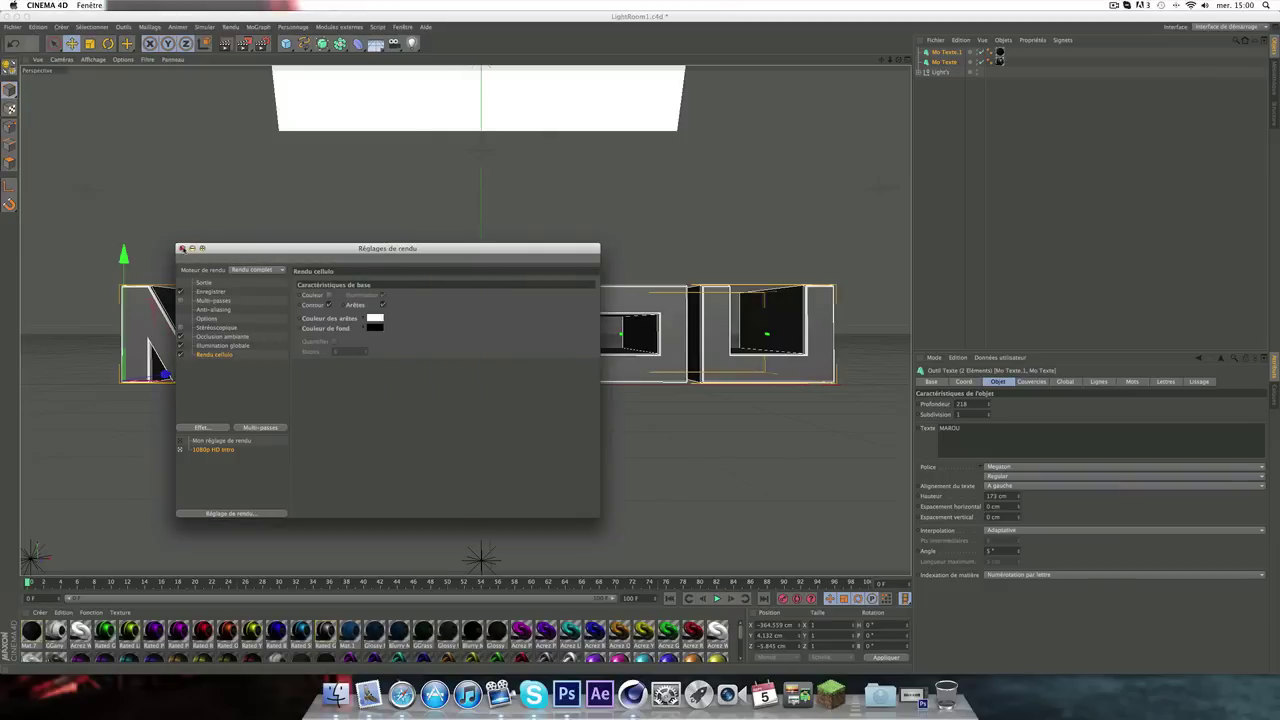
pyautogui.click(181, 248)
pyautogui.click(243, 43)
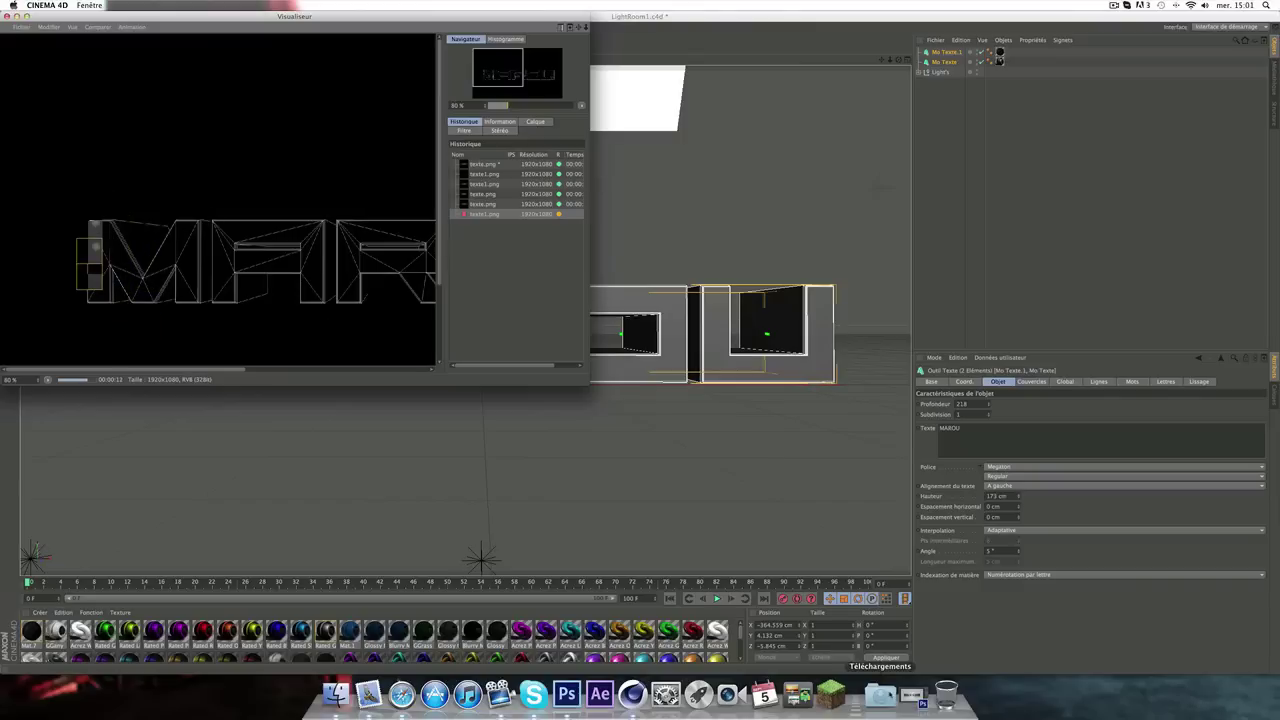
# Step: Switch to Photoshop and place texte.png from the Bureau folder into the Sans titre-2 document over the grey gradient
pyautogui.click(912, 694)
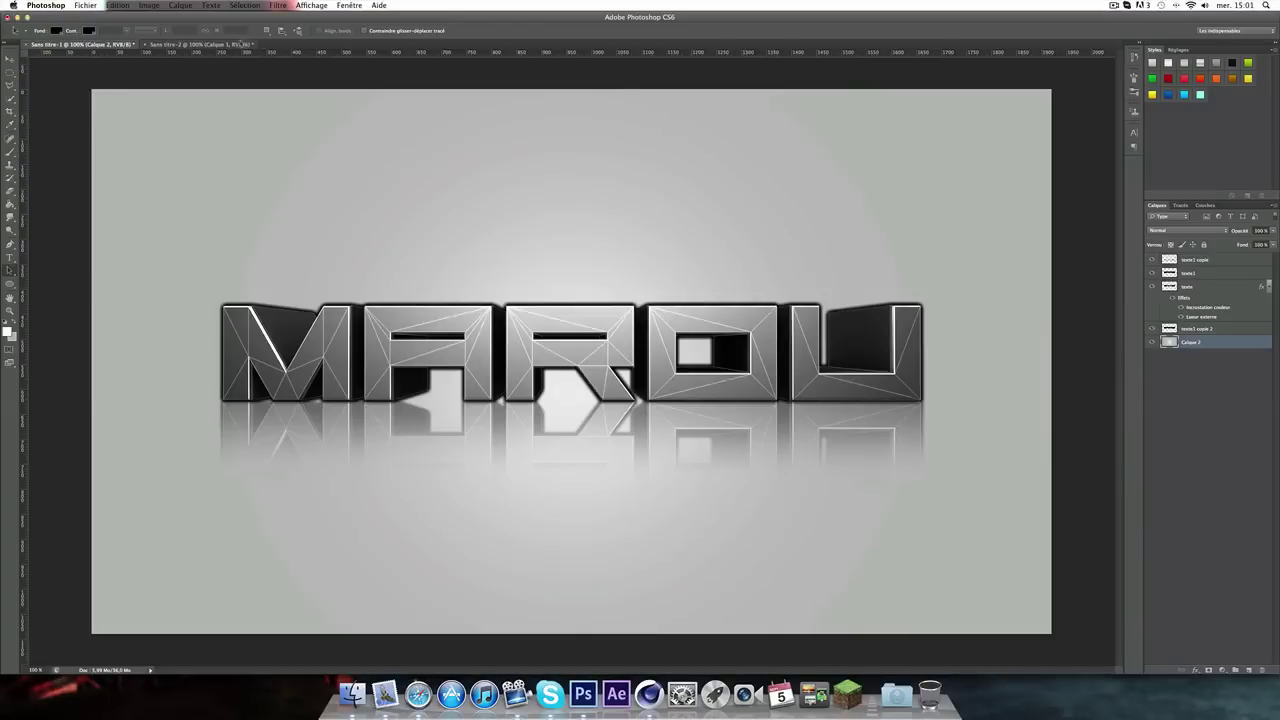
pyautogui.click(232, 45)
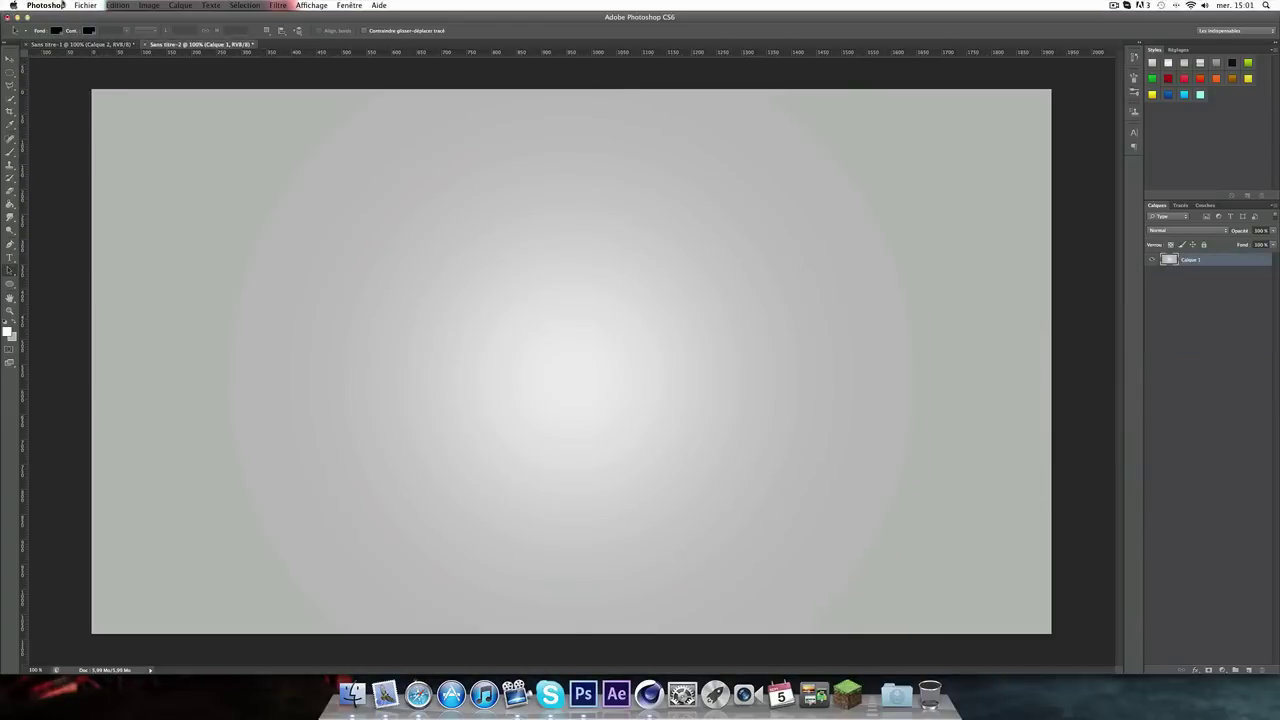
pyautogui.click(84, 5)
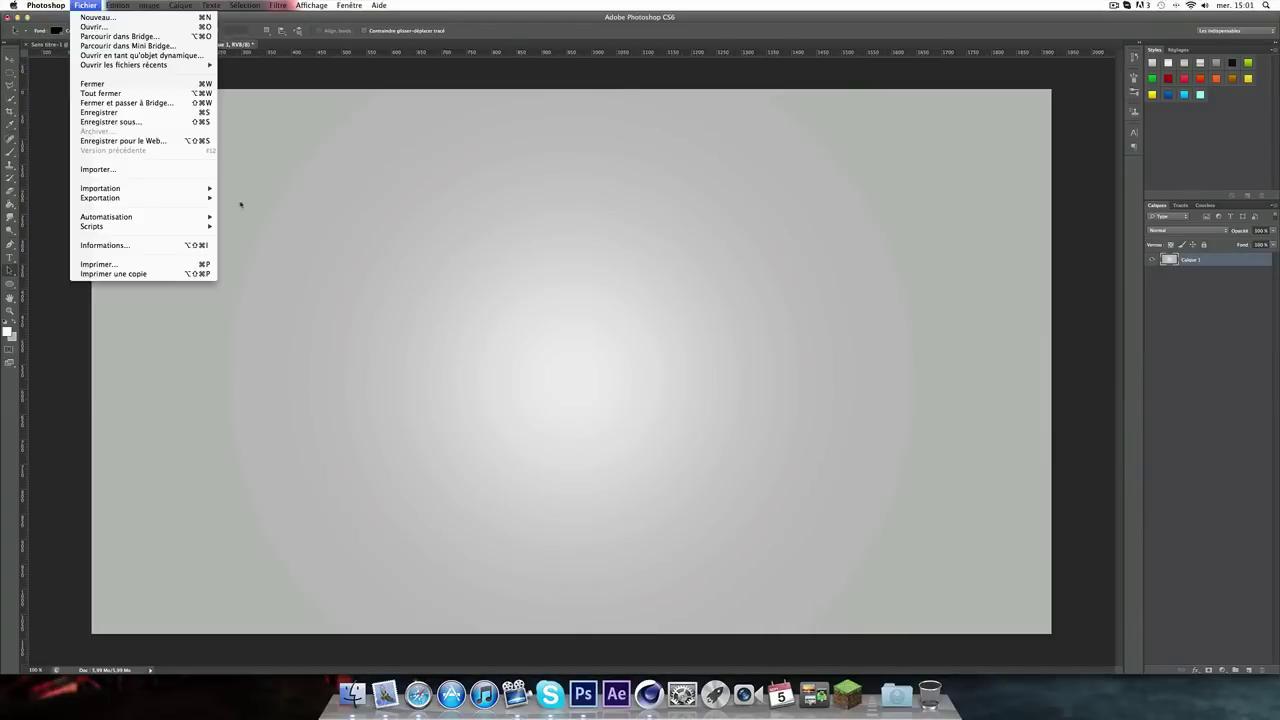
pyautogui.click(100, 169)
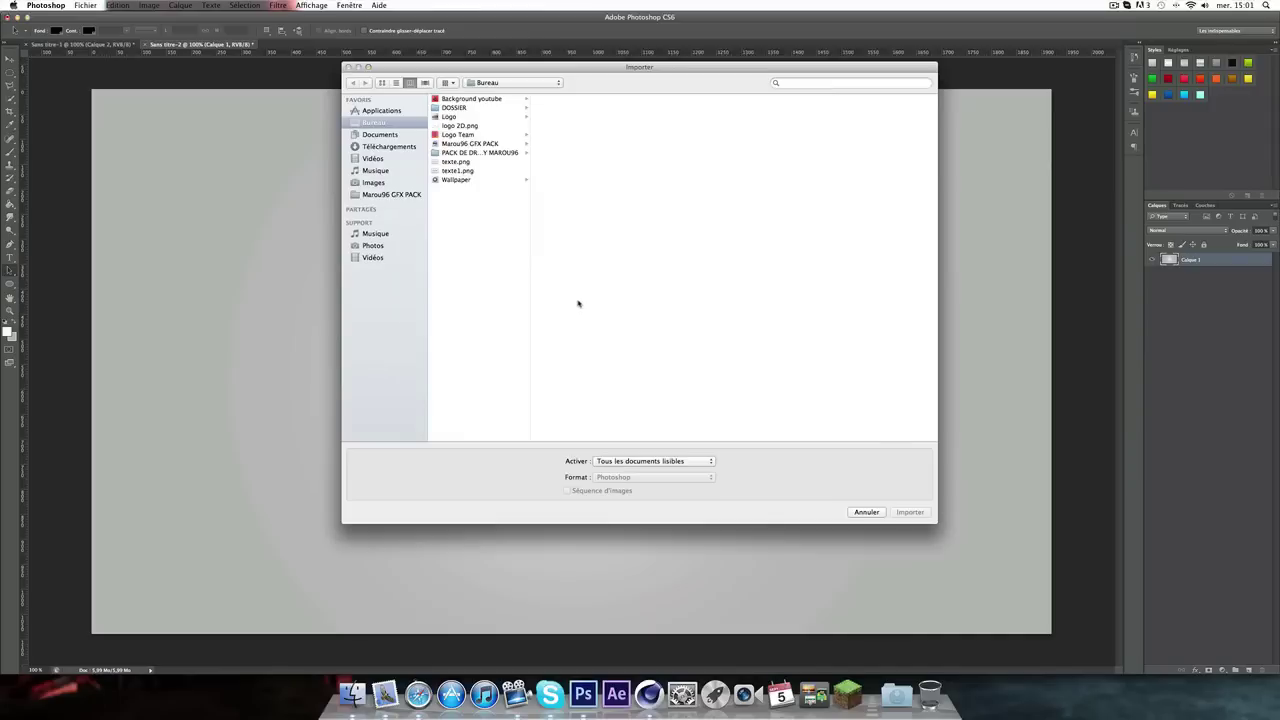
pyautogui.doubleClick(454, 161)
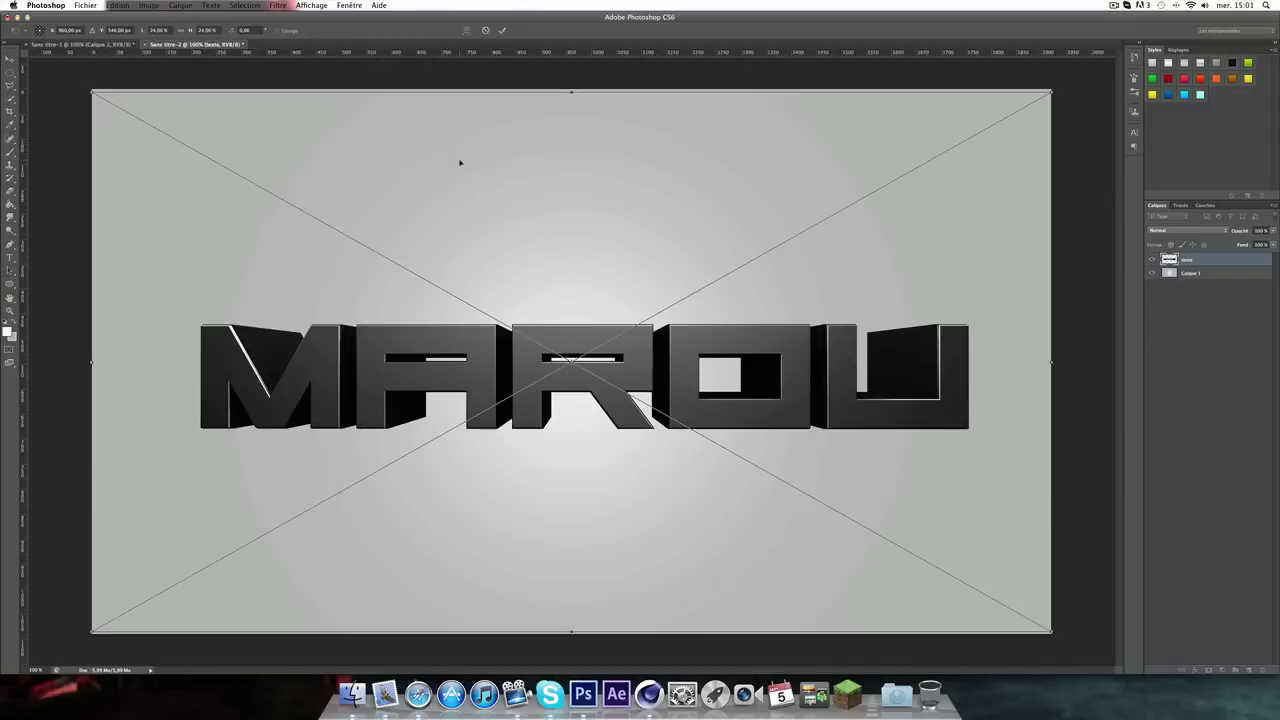
pyautogui.press('Return')
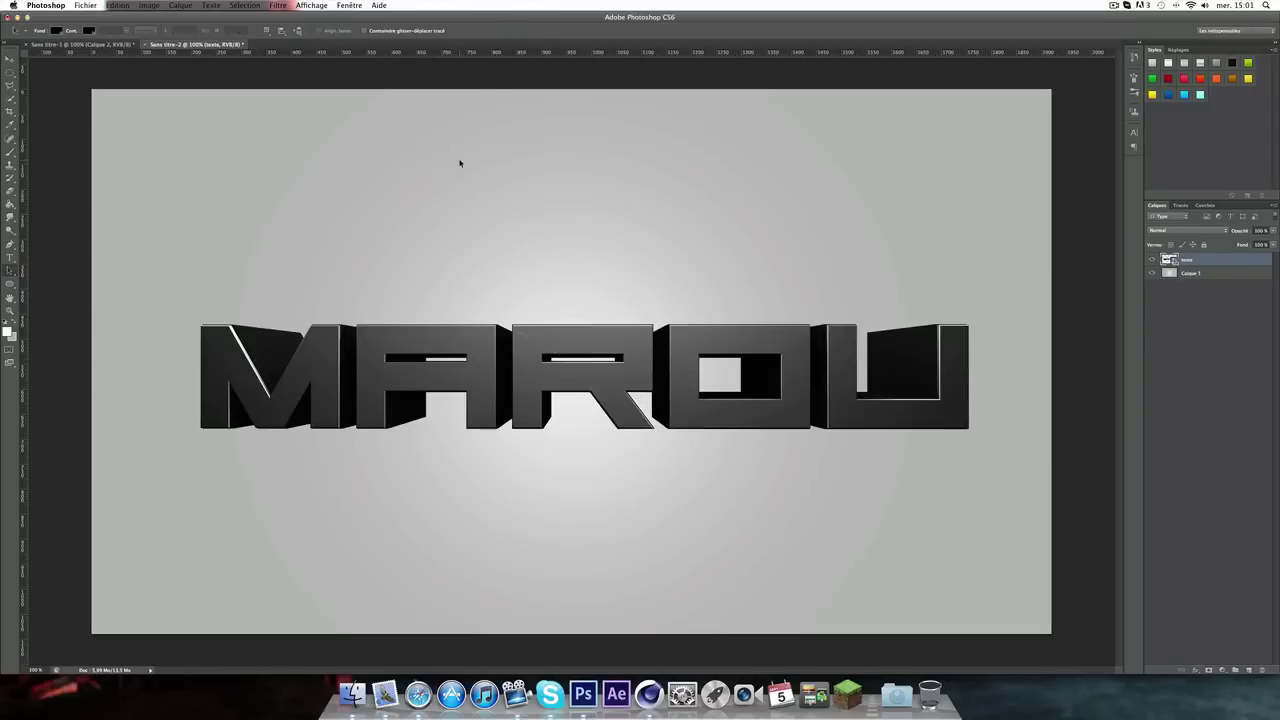
# Step: Place the wireframe render texte1.png from the Bureau folder on top of the texte layer
pyautogui.click(88, 5)
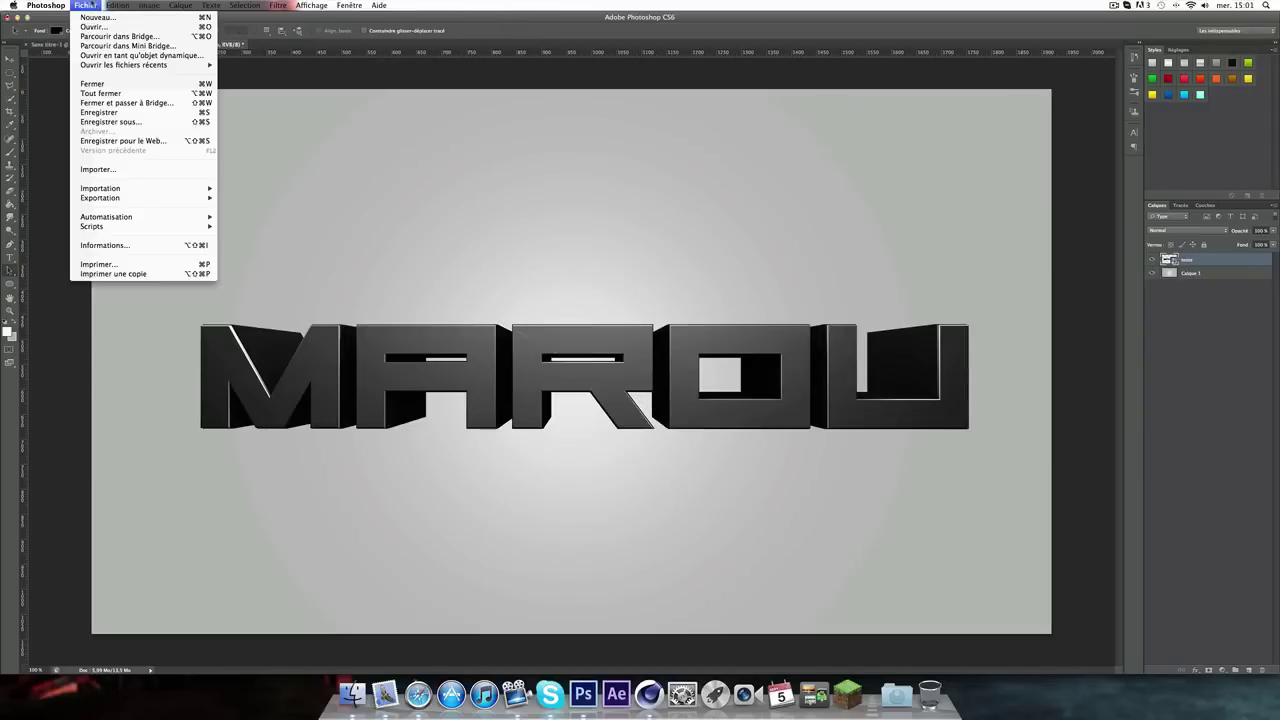
pyautogui.click(125, 170)
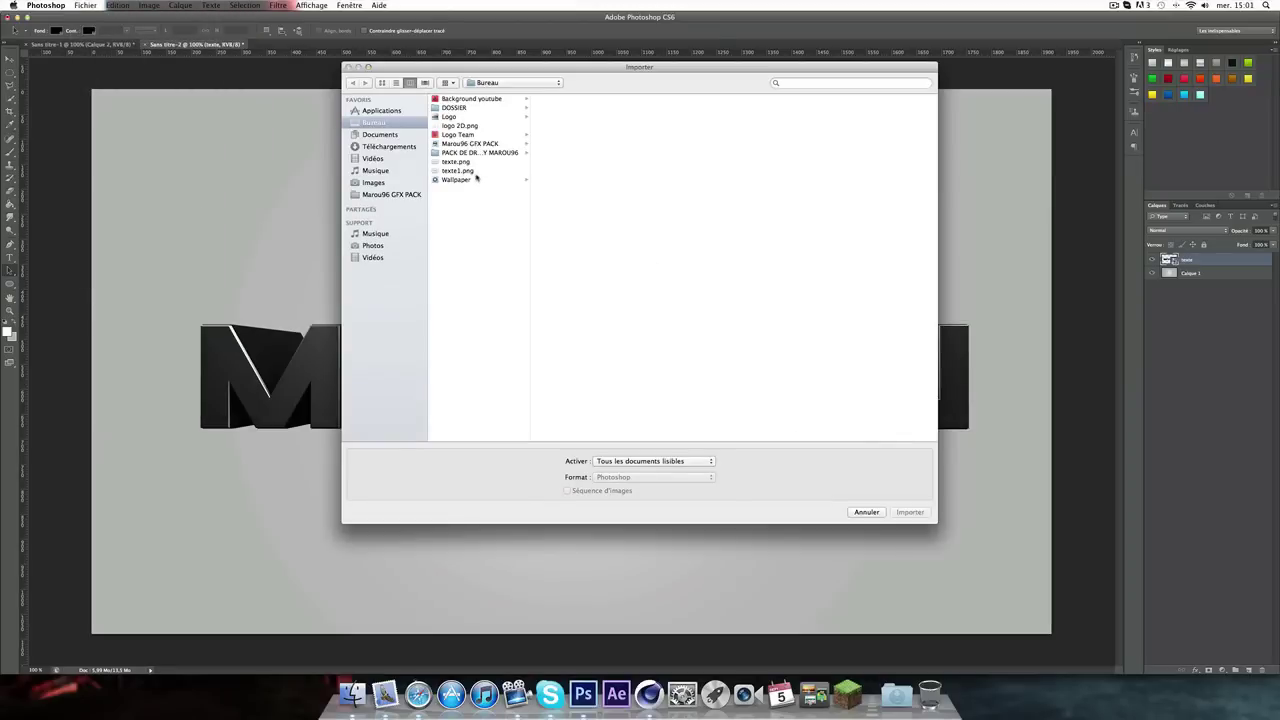
pyautogui.click(476, 171)
pyautogui.doubleClick(478, 171)
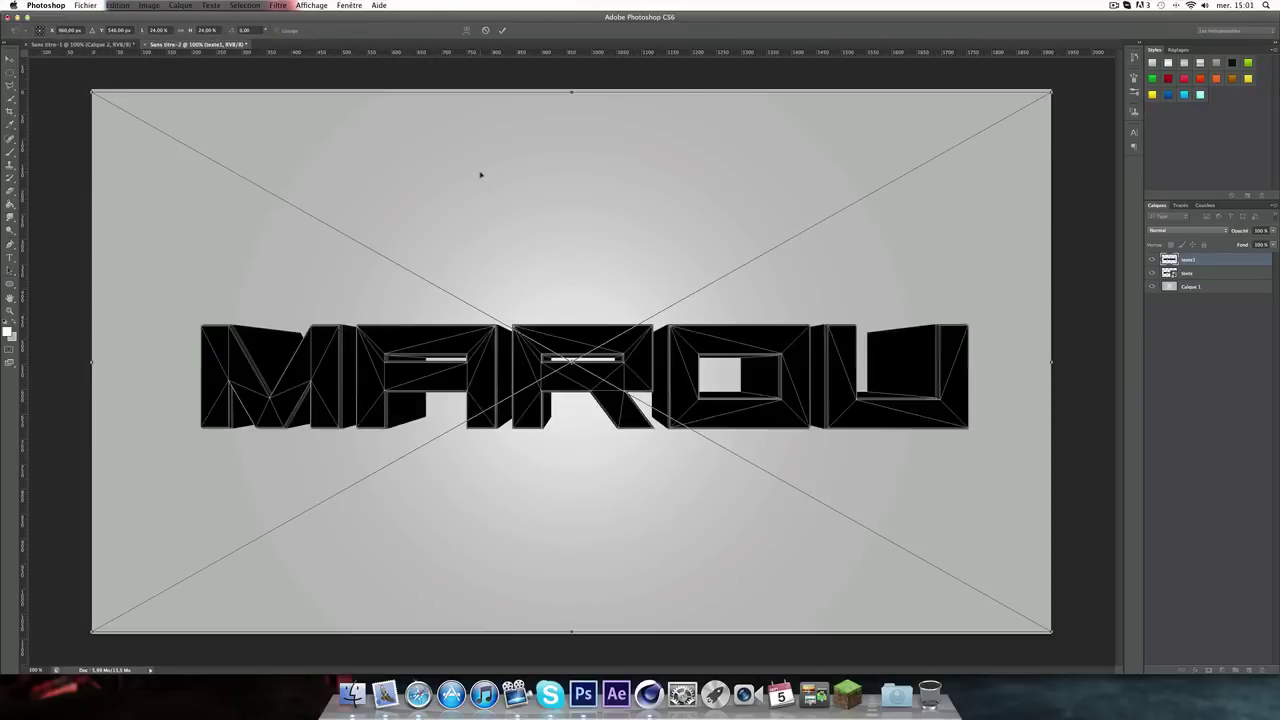
pyautogui.press('Return')
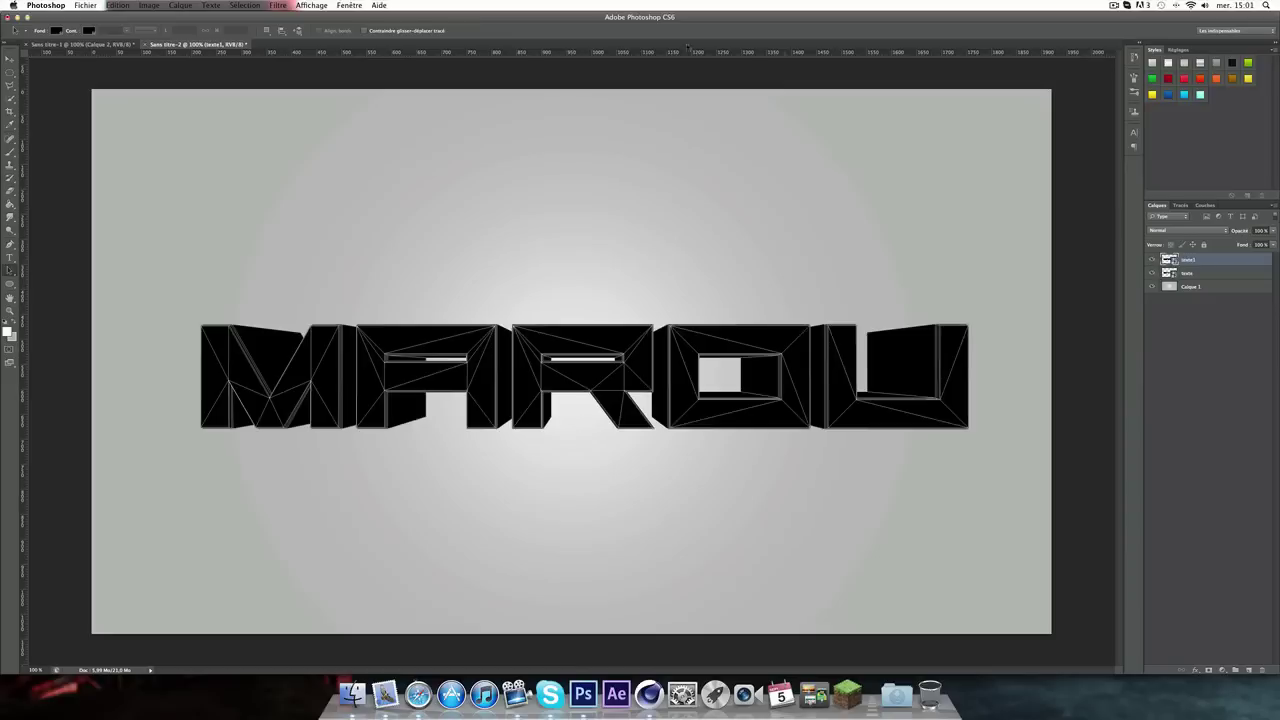
# Step: Create a vertical guide at the horizontal centre of the canvas
pyautogui.click(312, 5)
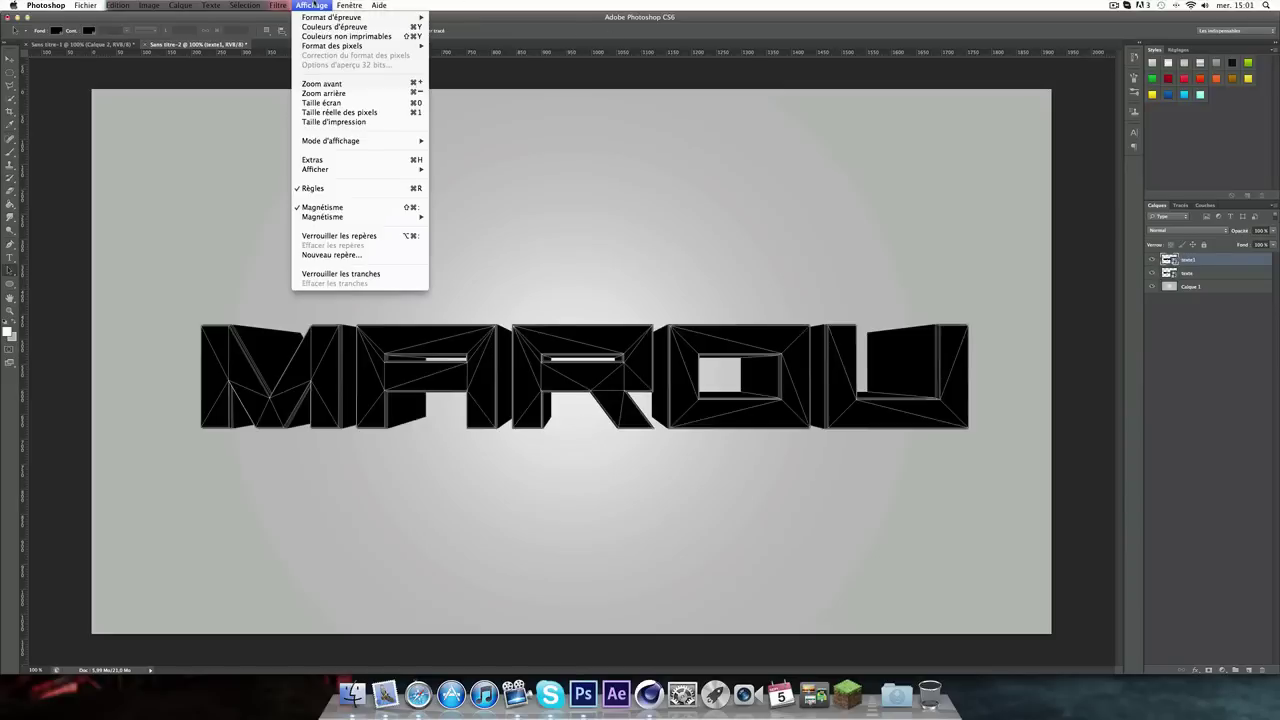
pyautogui.click(333, 255)
pyautogui.write('9')
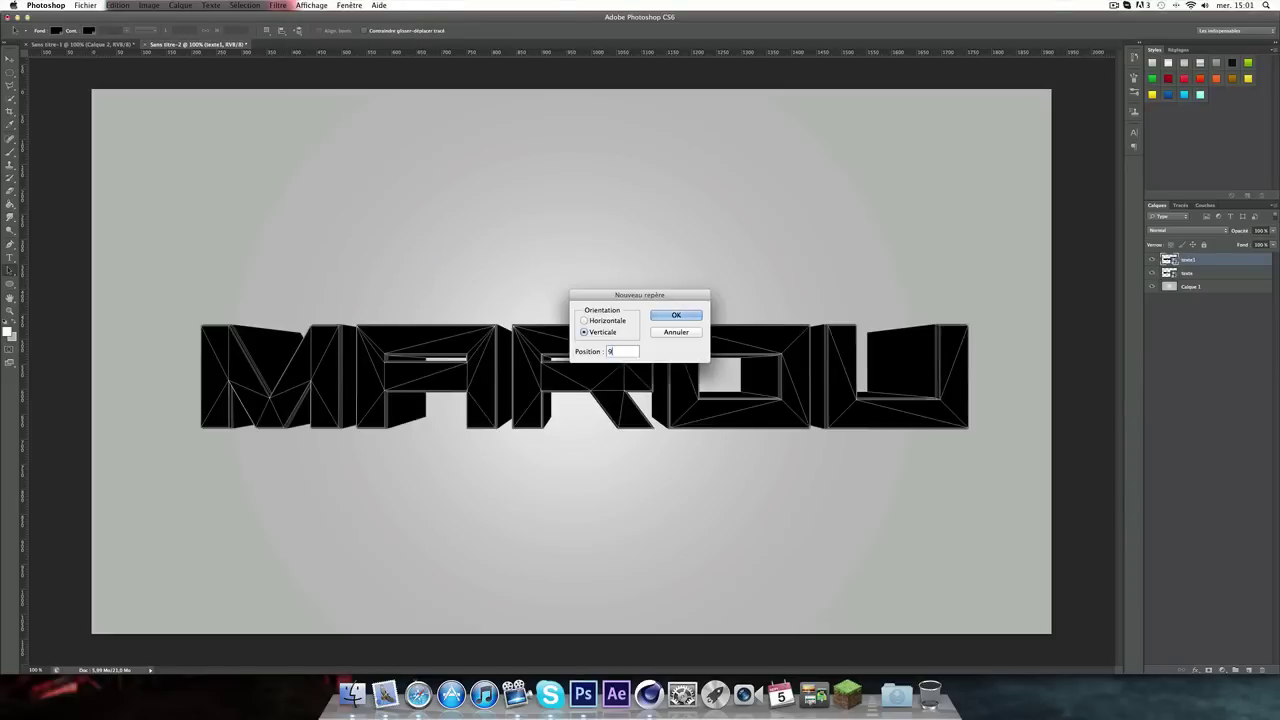
pyautogui.write('50')
pyautogui.press('Return')
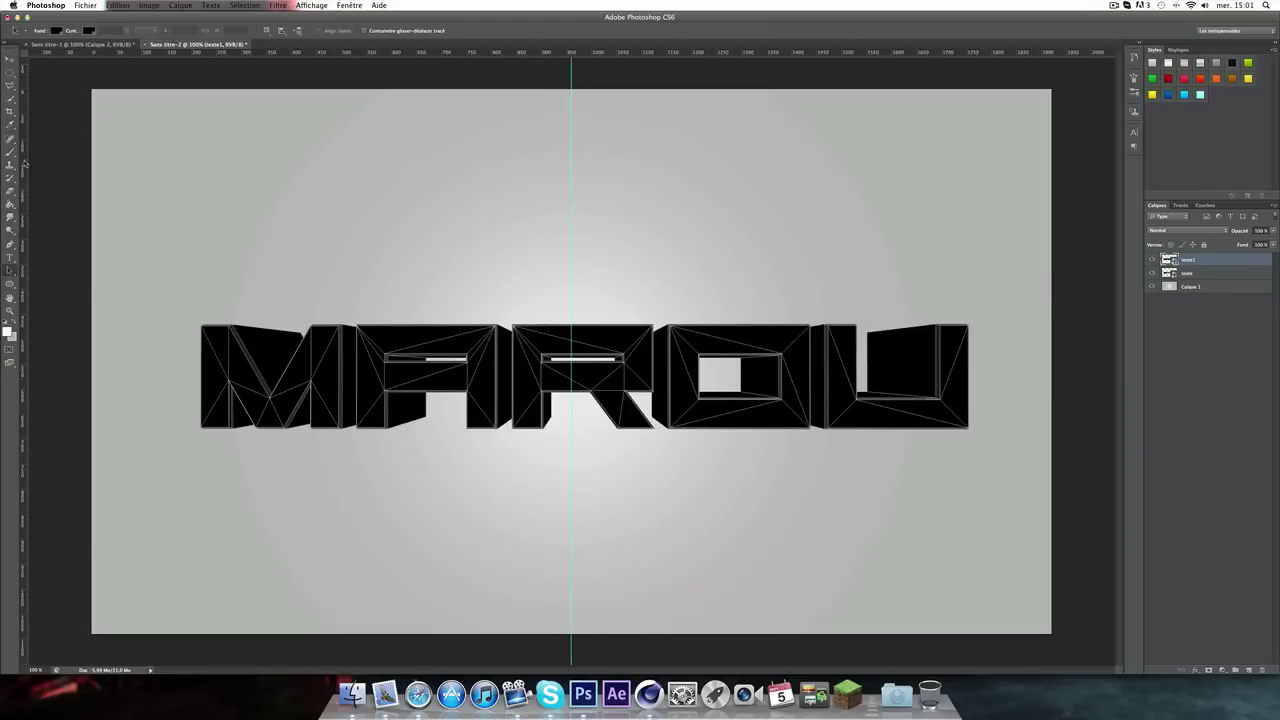
pyautogui.moveTo(27, 162); pyautogui.dragTo(472, 193)
pyautogui.click(12, 59)
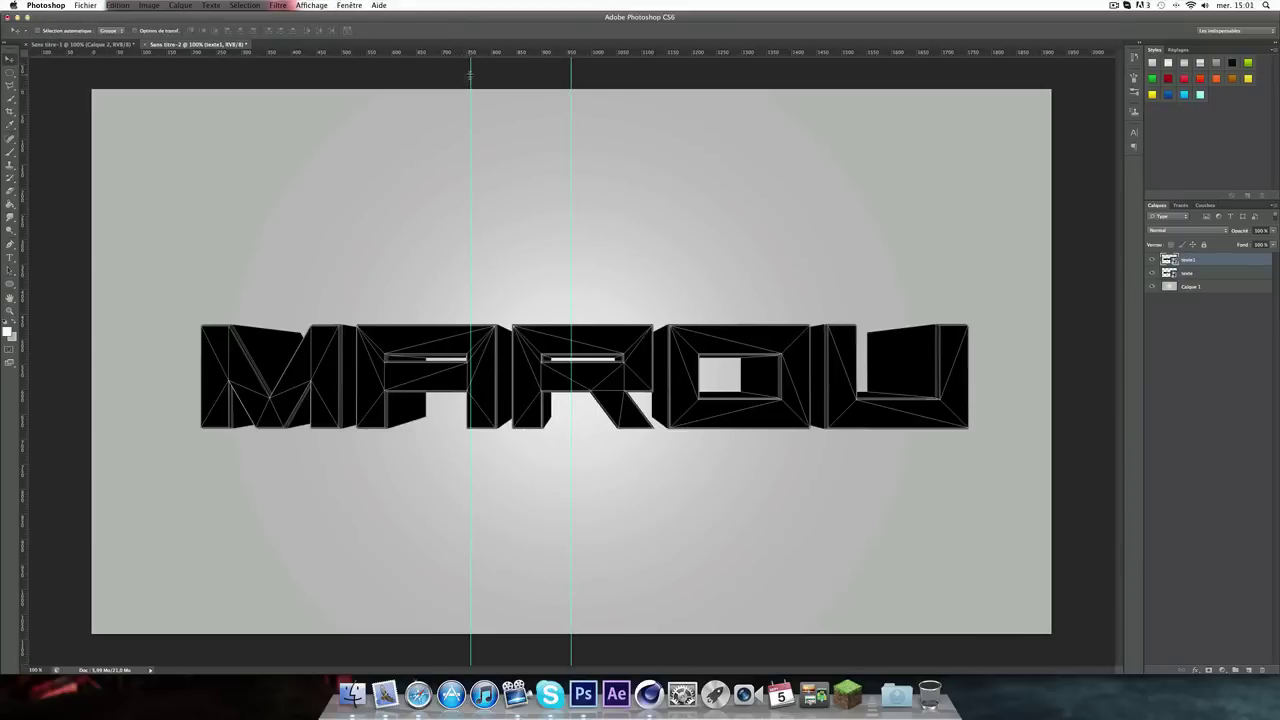
pyautogui.moveTo(470, 75); pyautogui.dragTo(470, 50)
# Step: Transform the texte and texte1 layers together, centring them on the vertical guide, scaling them down proportionally and moving them slightly upward
pyautogui.keyDown('shift'); pyautogui.click(1201, 275); pyautogui.keyUp('shift')
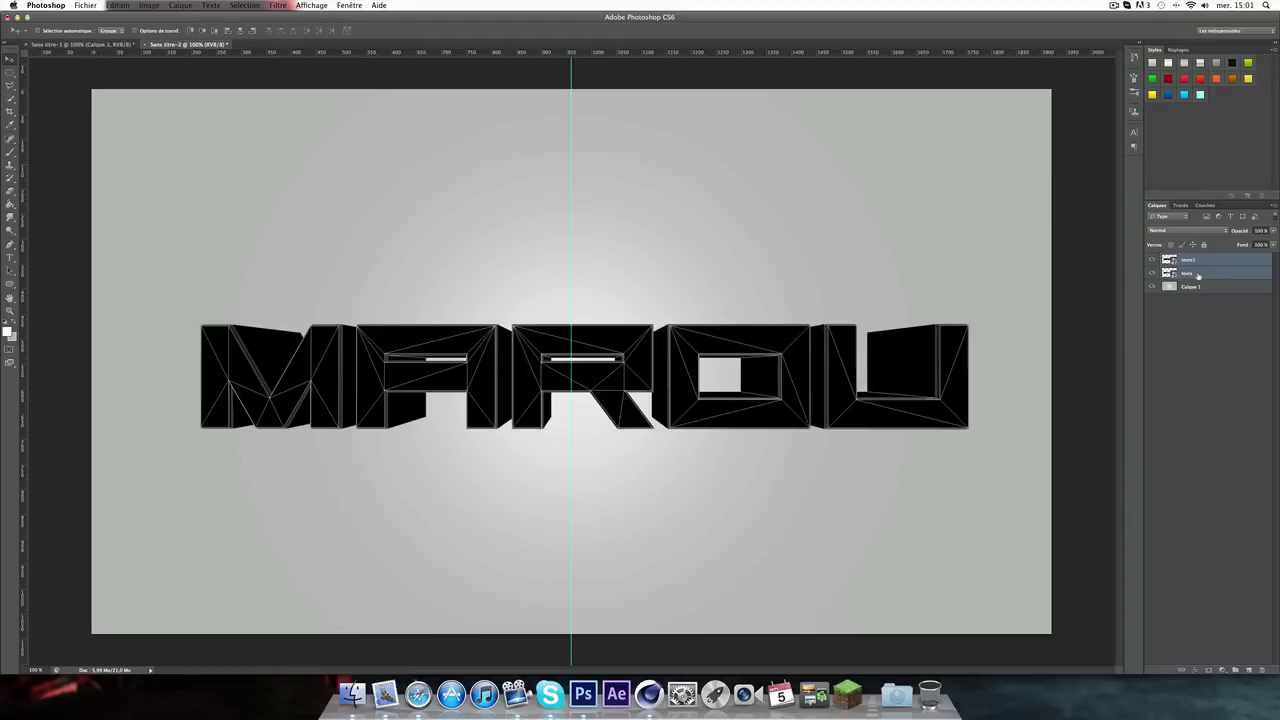
pyautogui.press('super+t')
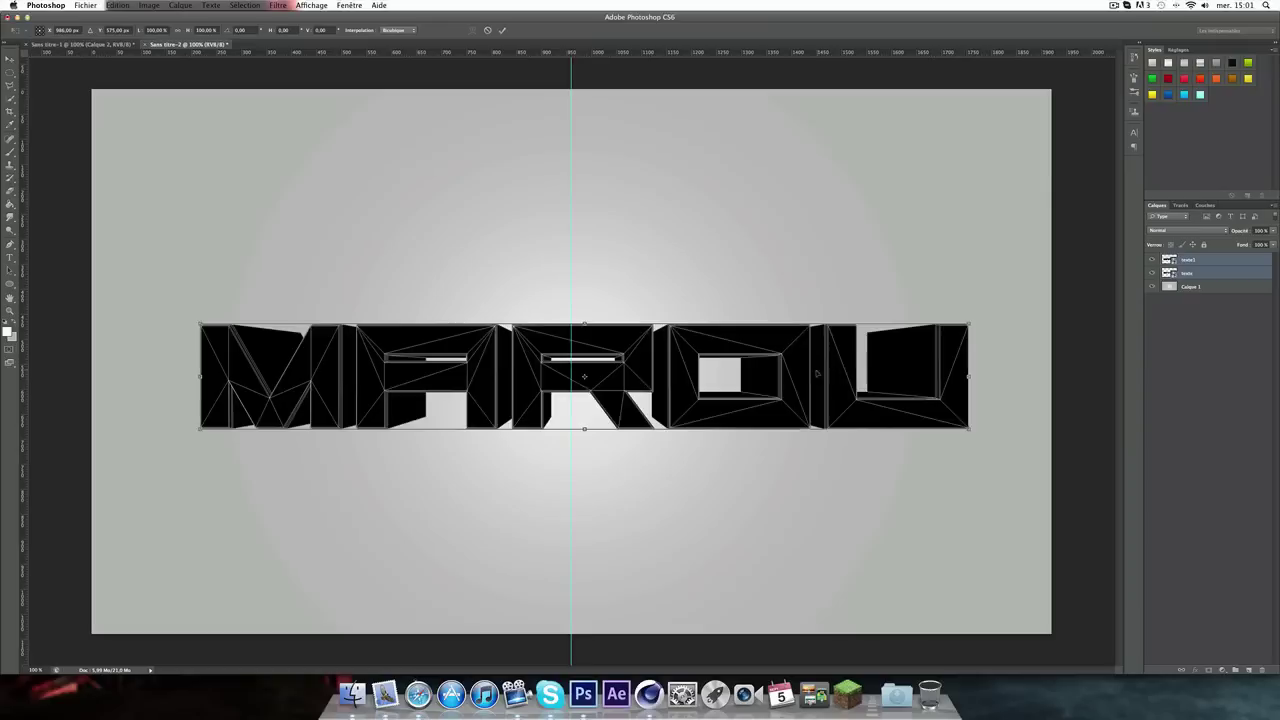
pyautogui.moveTo(813, 371); pyautogui.dragTo(800, 360)
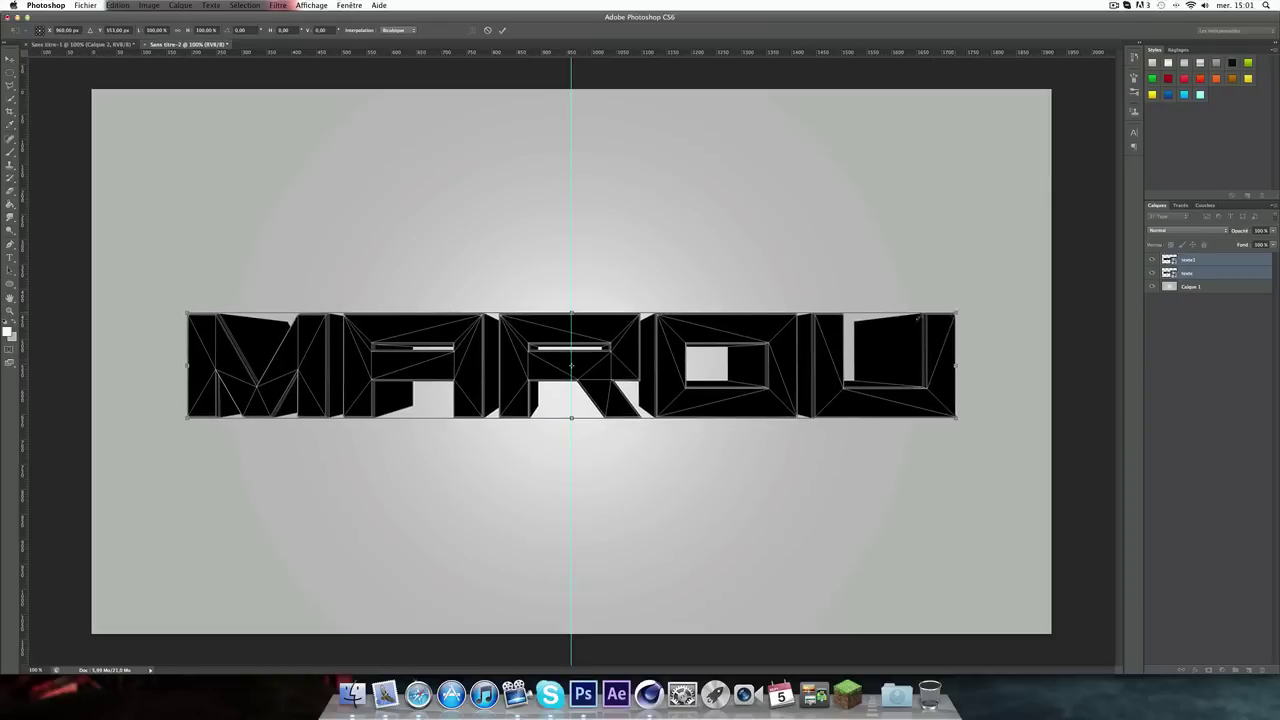
pyautogui.keyDown('alt'); pyautogui.keyDown('shift'); pyautogui.moveTo(956, 313); pyautogui.dragTo(893, 321); pyautogui.keyUp('shift'); pyautogui.keyUp('alt')
pyautogui.moveTo(797, 359); pyautogui.dragTo(796, 347)
pyautogui.press('Return')
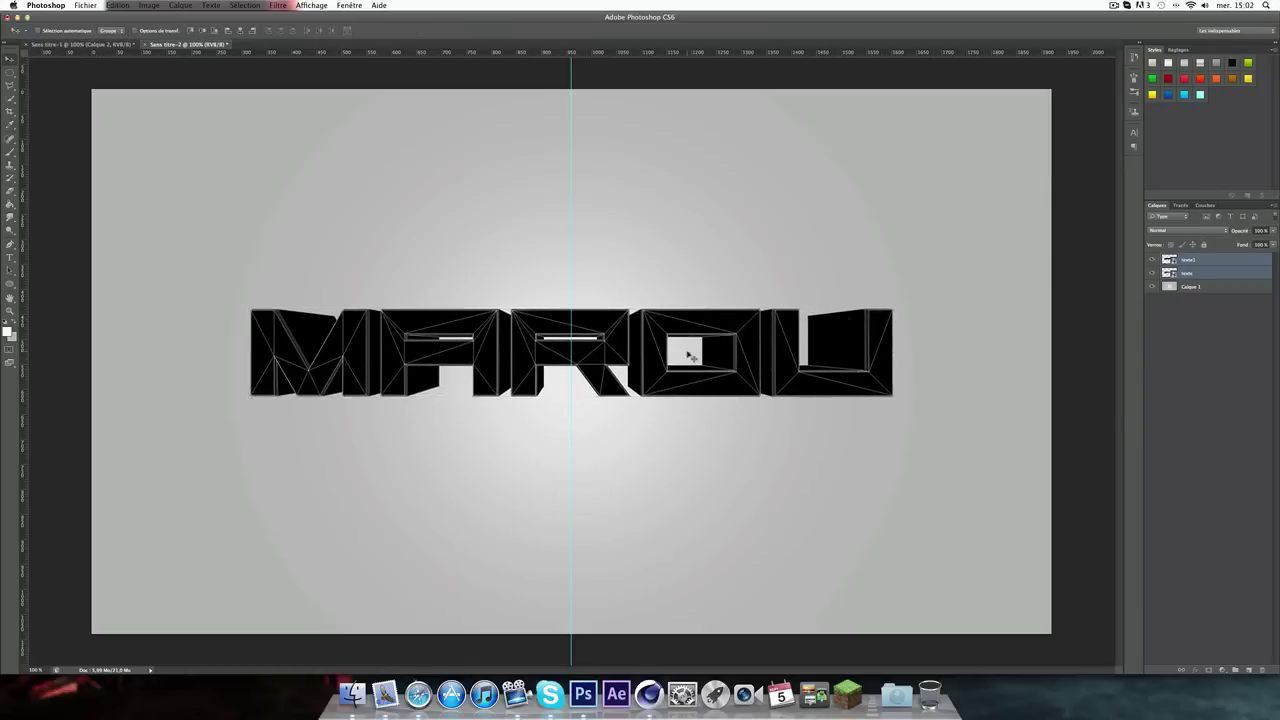
# Step: Hide the guide and rasterize the texte1 and texte layers
pyautogui.press('super+semicolon')
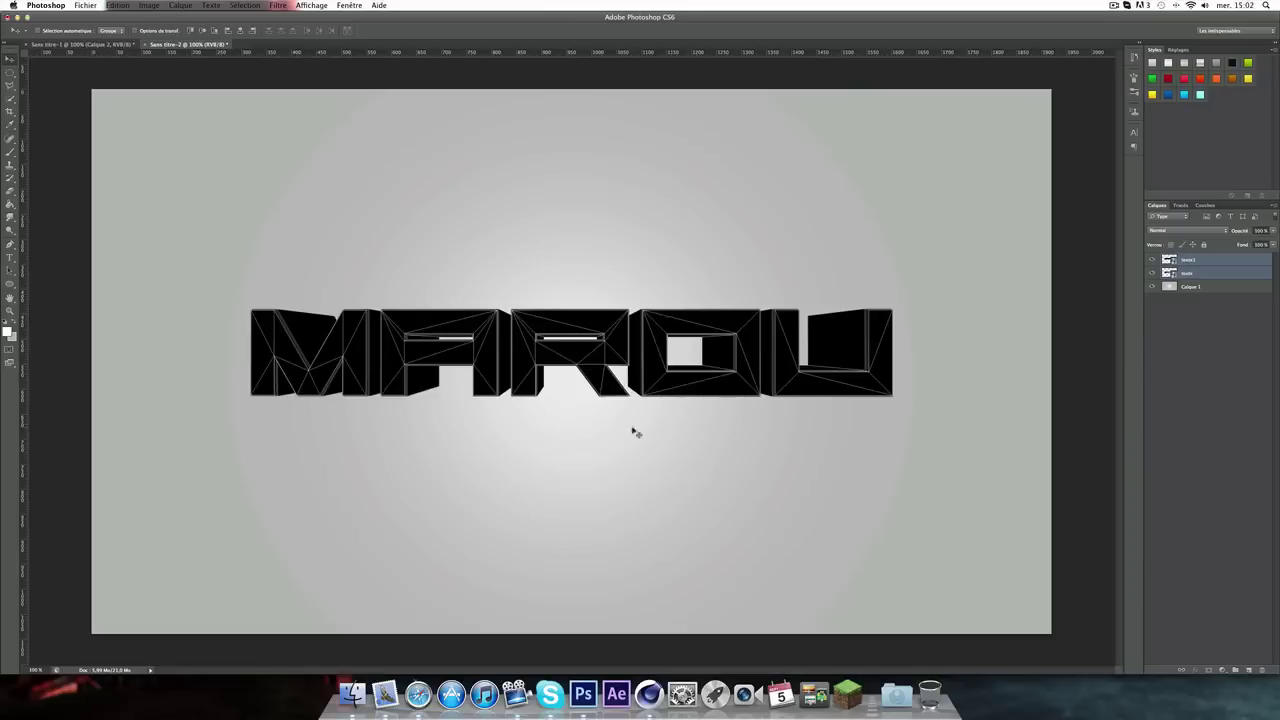
pyautogui.click(1222, 263)
pyautogui.rightClick(1222, 265)
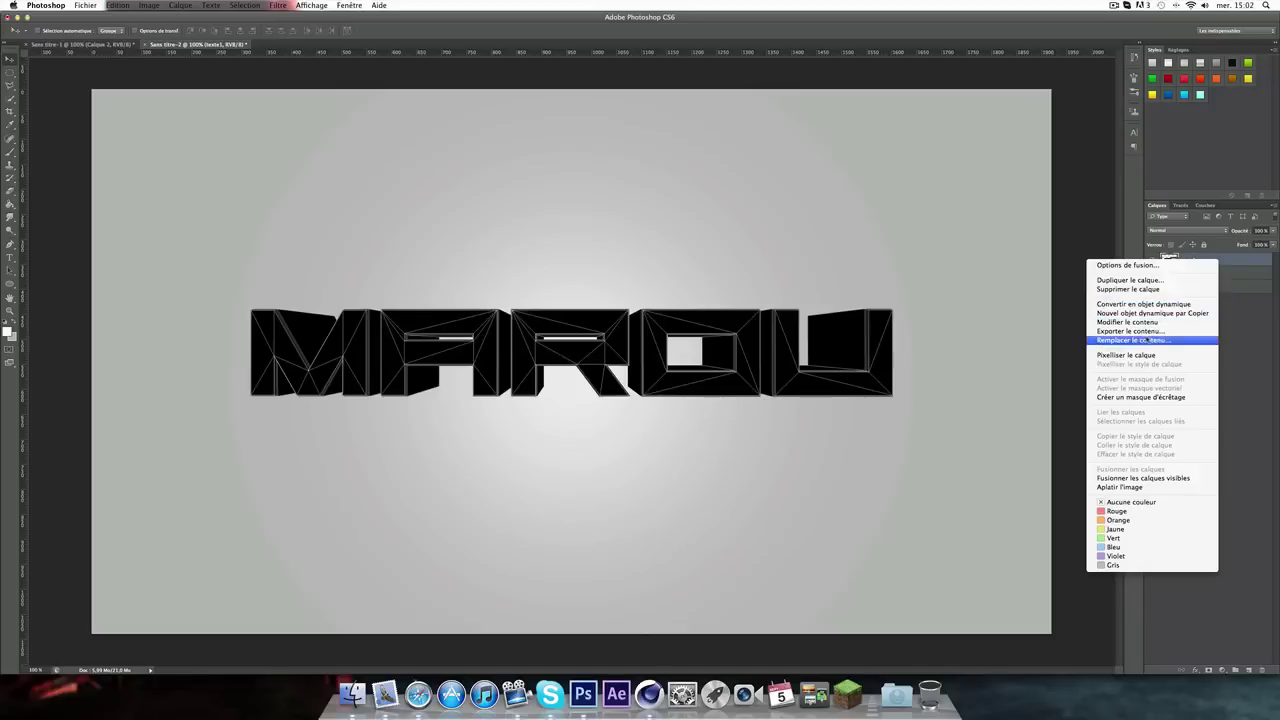
pyautogui.click(1127, 358)
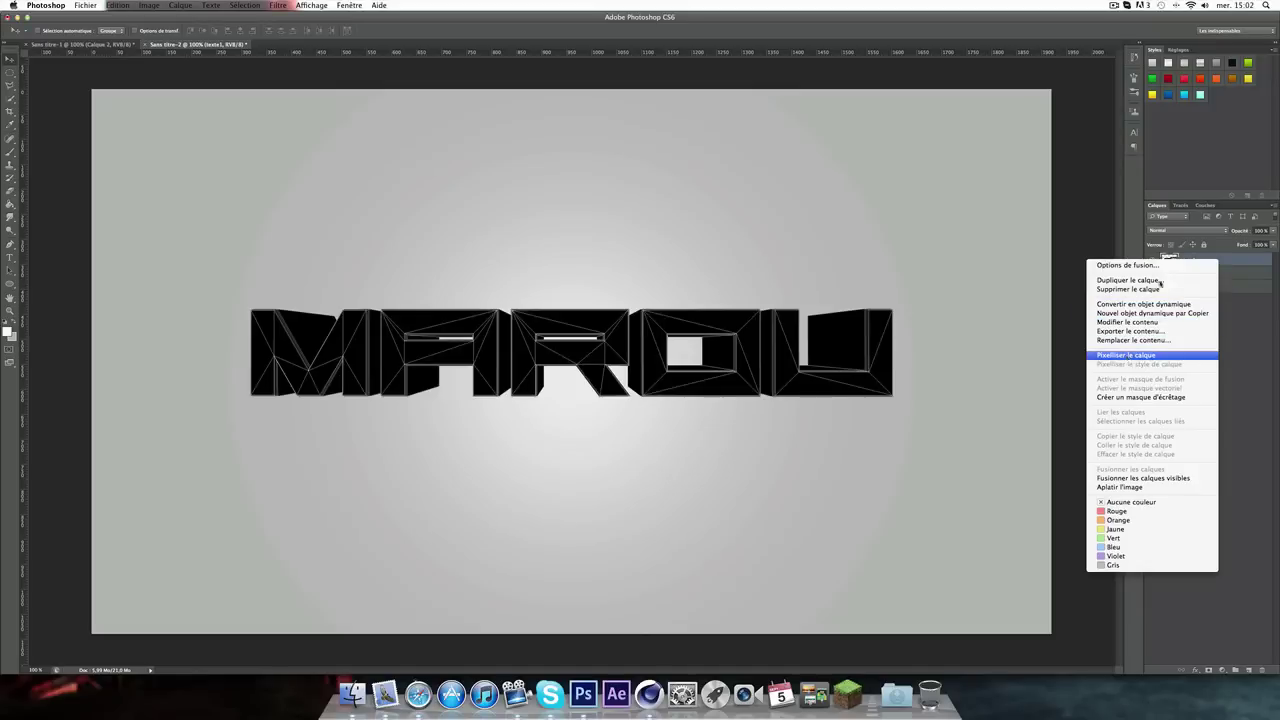
pyautogui.rightClick(1207, 274)
pyautogui.click(1156, 365)
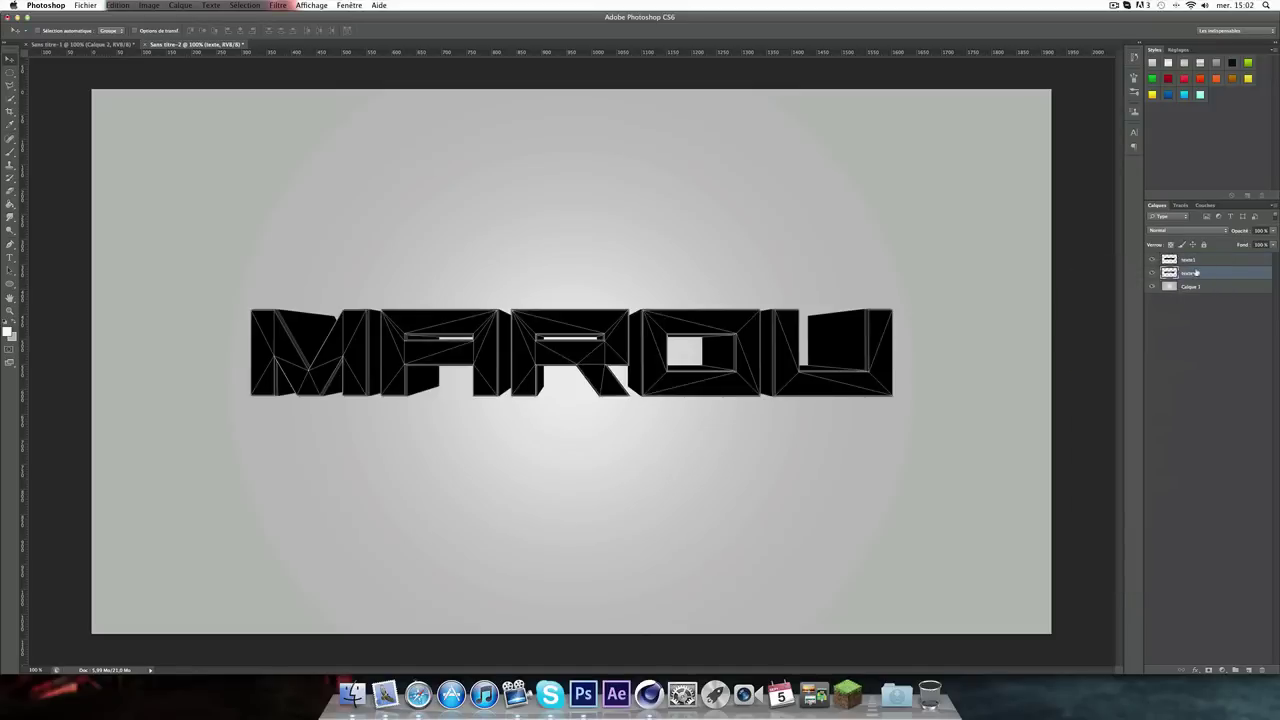
# Step: Set the texte1 layer's blend mode to Densité linéaire - (Ajout) and lower its opacity to about 78 %
pyautogui.click(1195, 261)
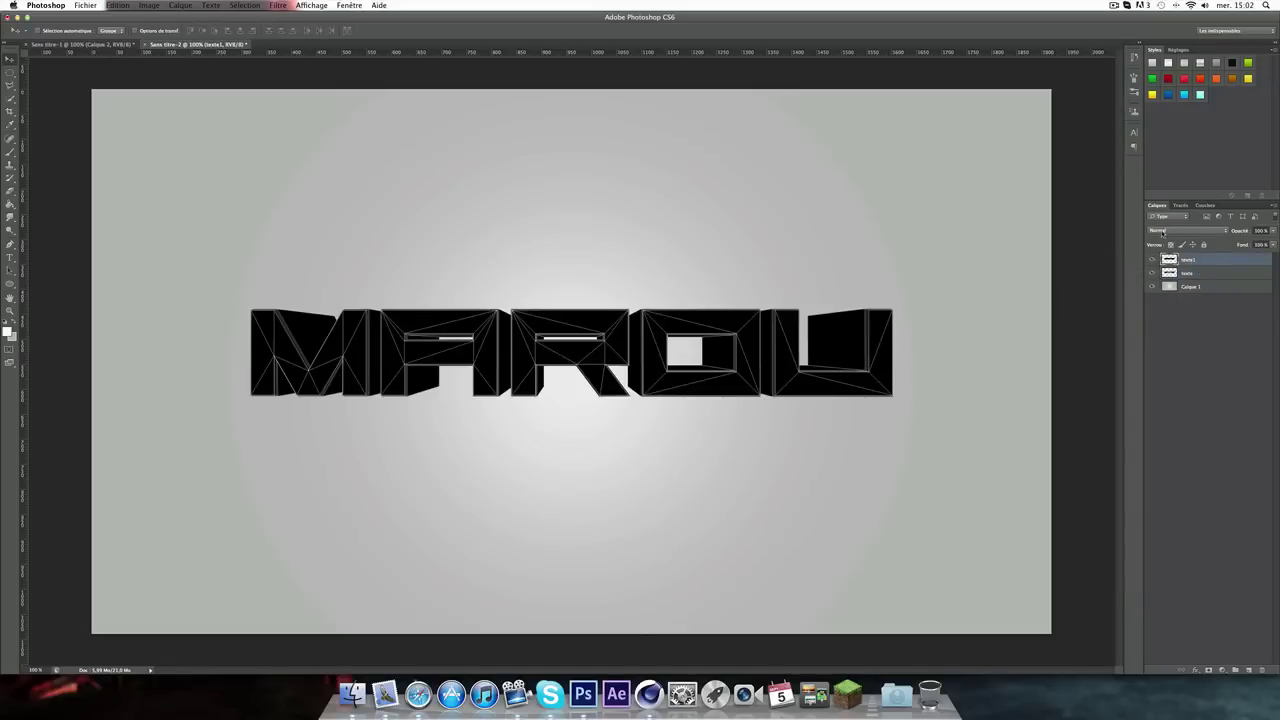
pyautogui.click(1162, 232)
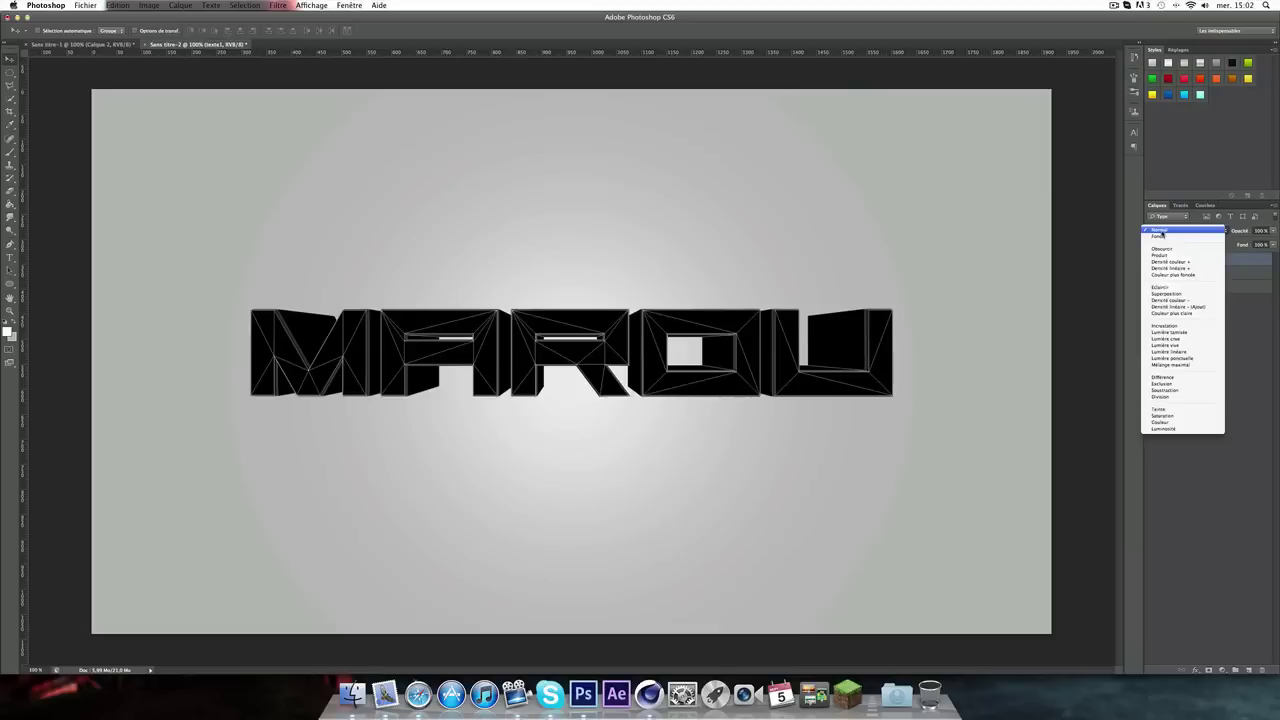
pyautogui.click(1190, 293)
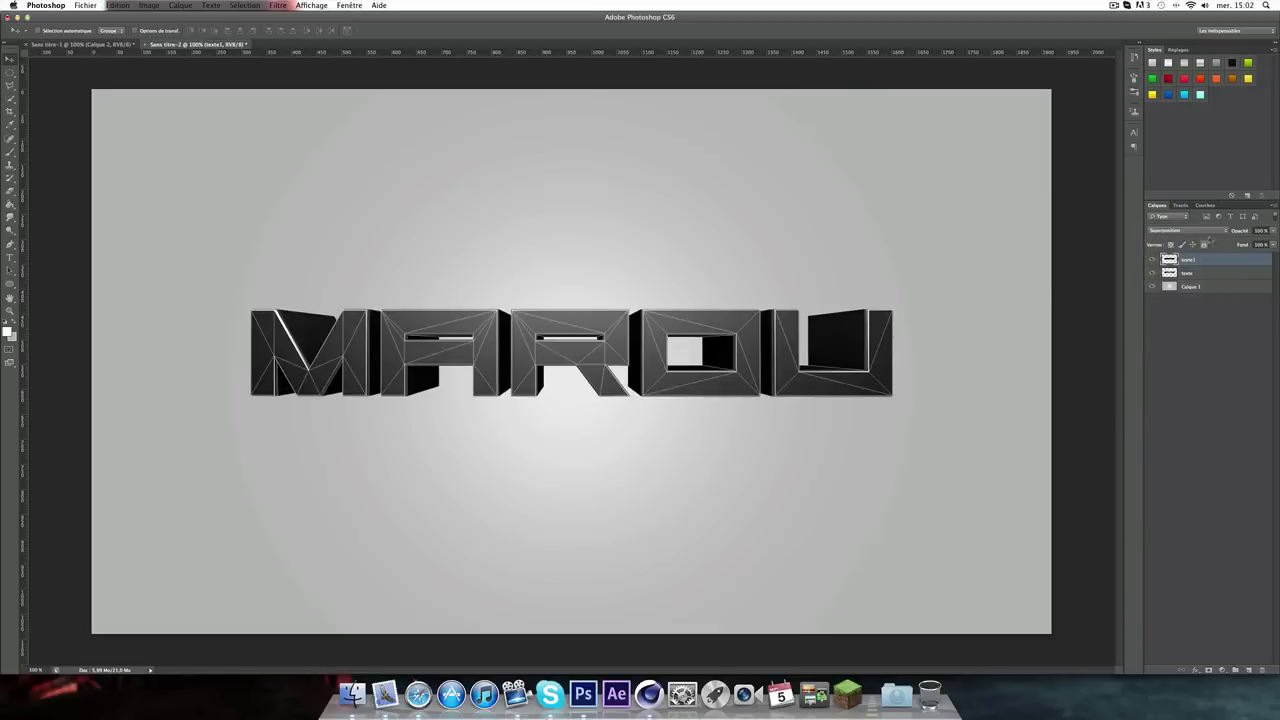
pyautogui.click(1204, 228)
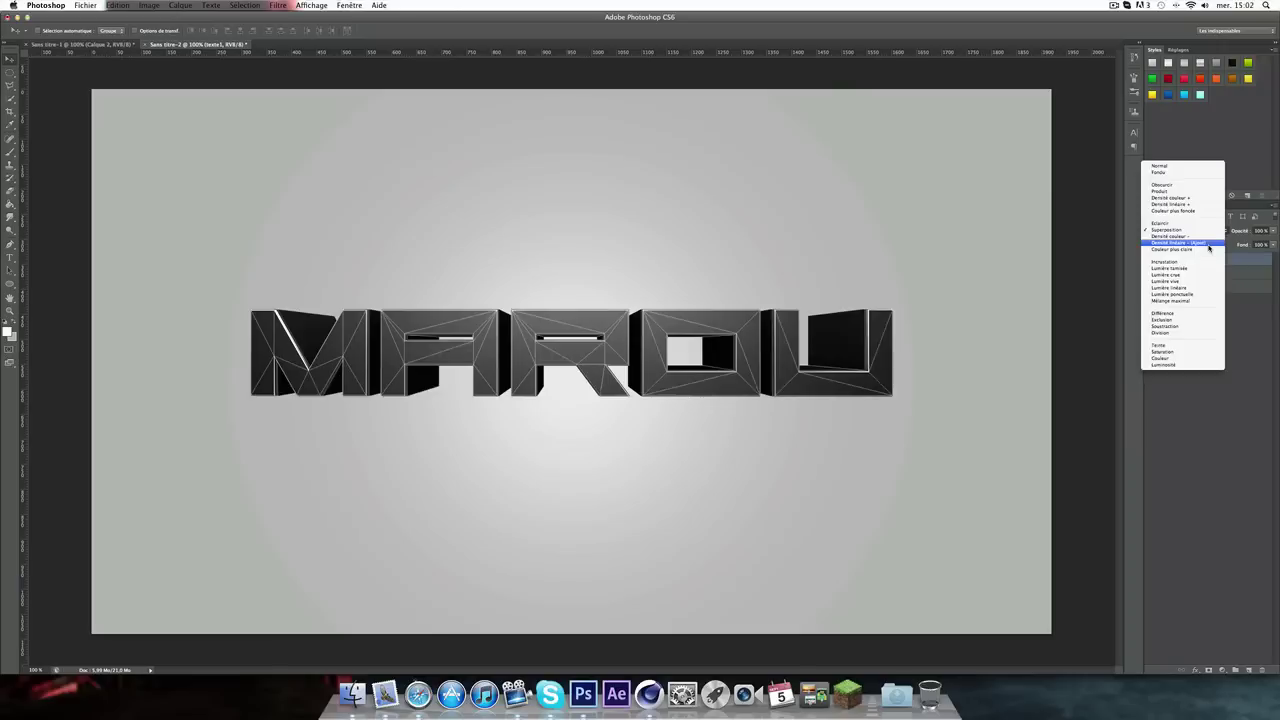
pyautogui.click(1208, 243)
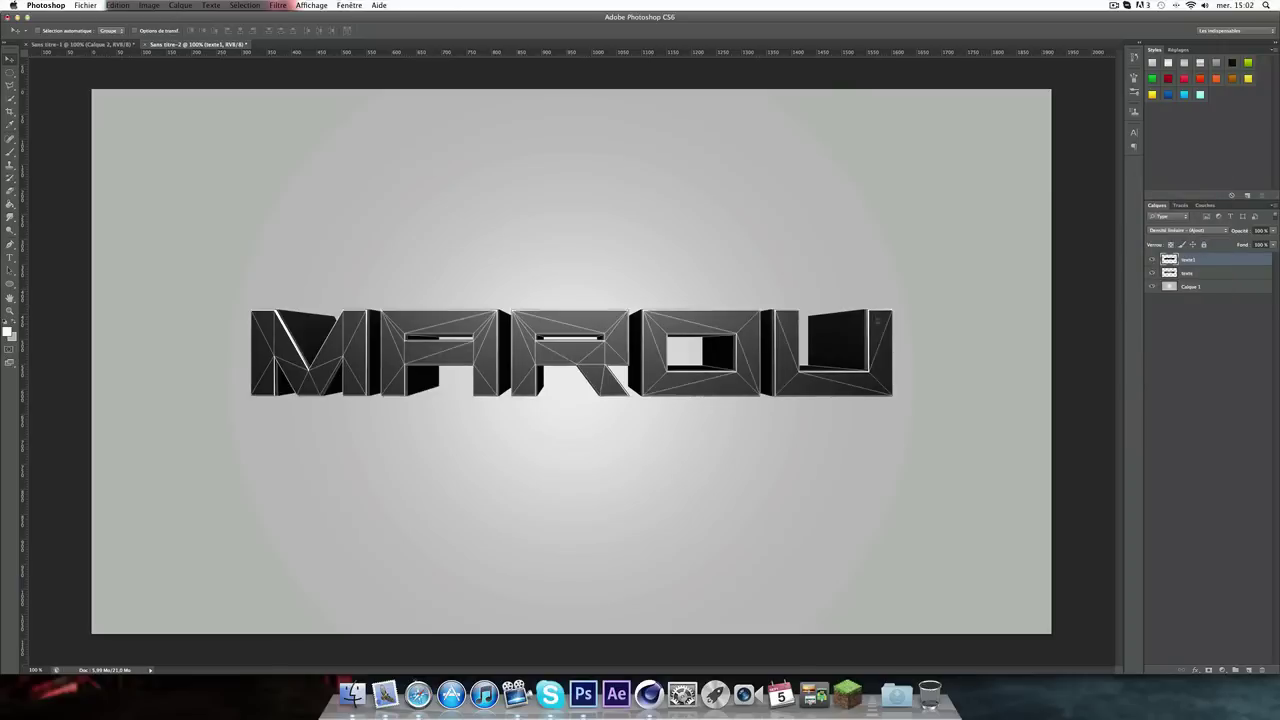
pyautogui.click(1274, 230)
pyautogui.moveTo(1265, 241); pyautogui.dragTo(1264, 242)
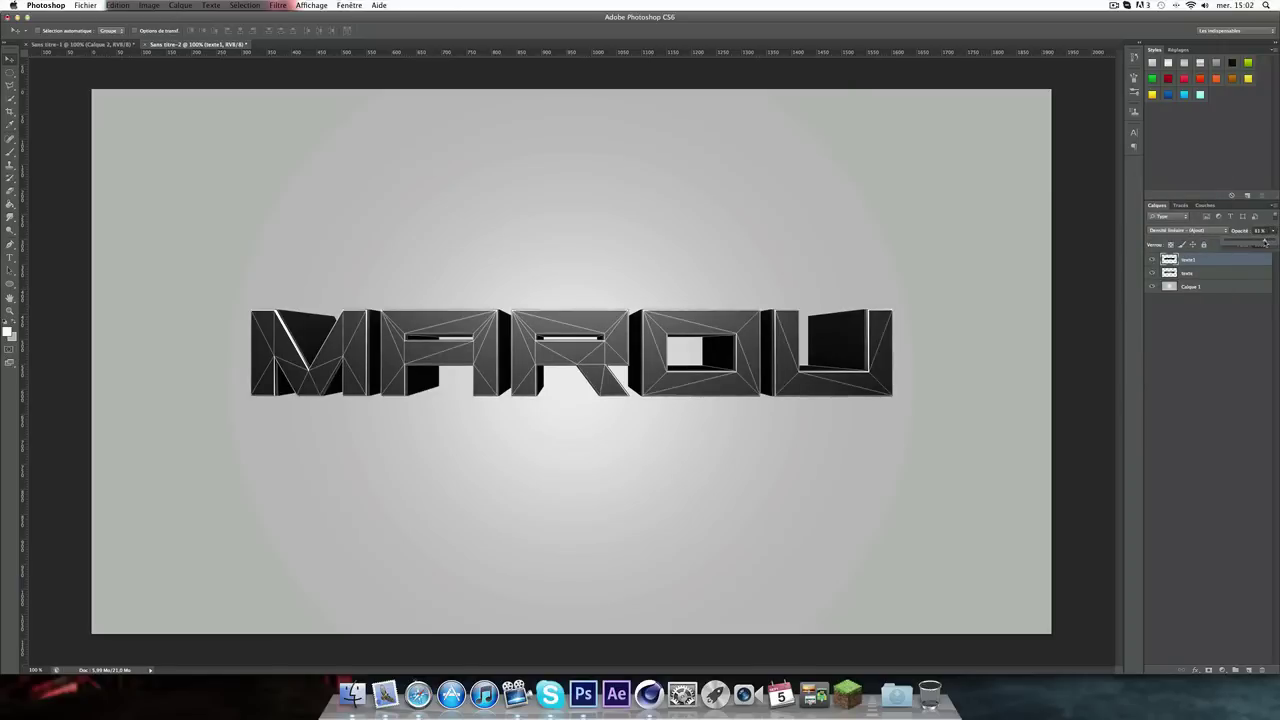
# Step: Add a white (ffffff) Incrustation couleur effect to the texte layer, using the Incrustation blend mode at 100 % opacity
pyautogui.doubleClick(1210, 274)
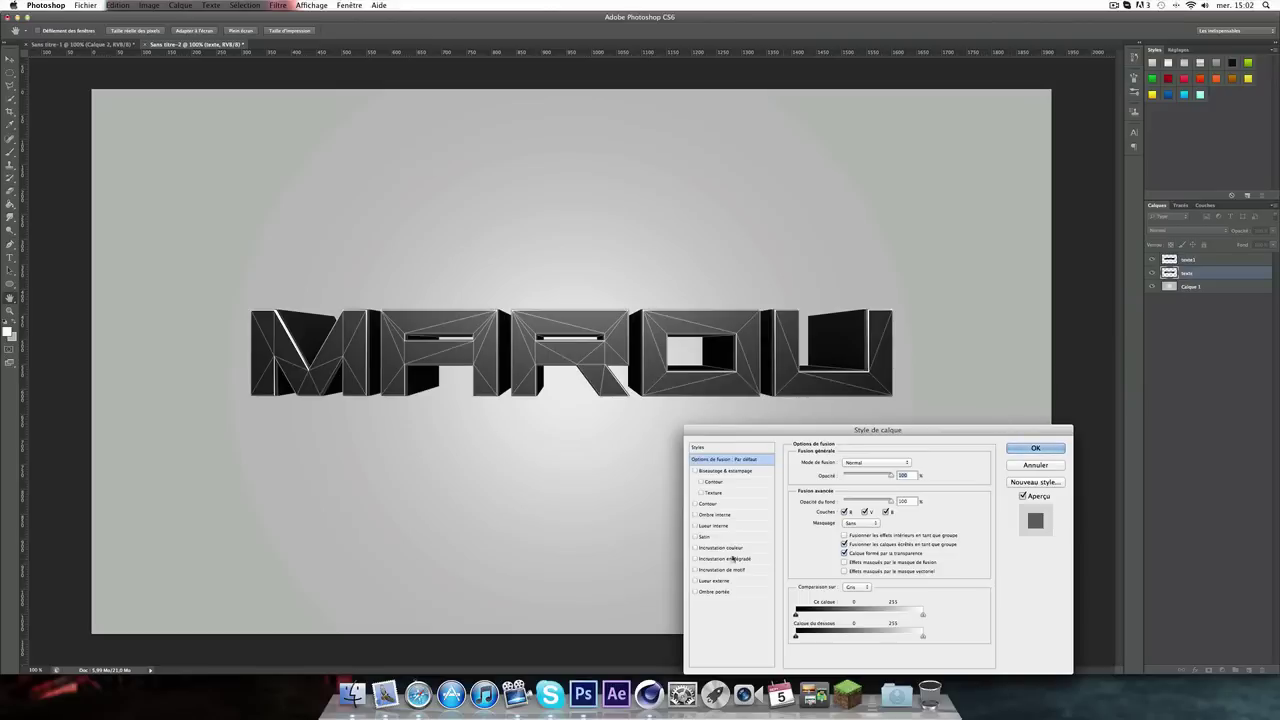
pyautogui.click(712, 548)
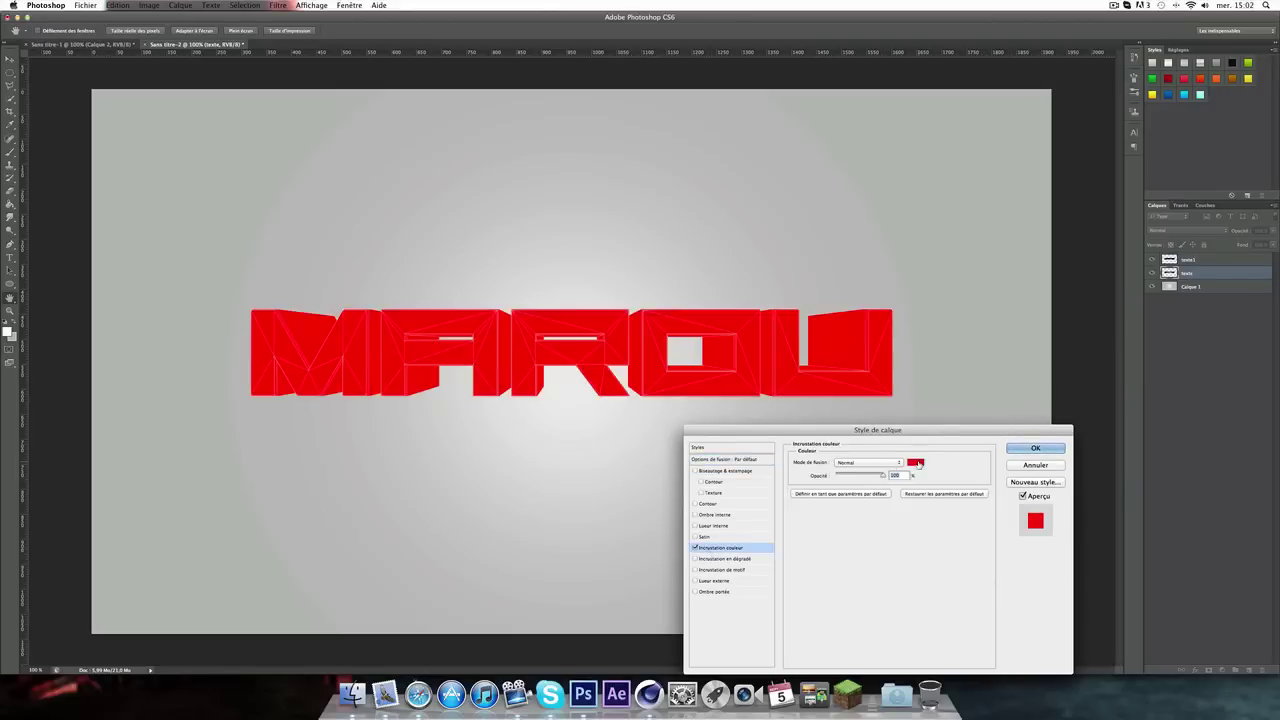
pyautogui.click(915, 463)
pyautogui.click(837, 206)
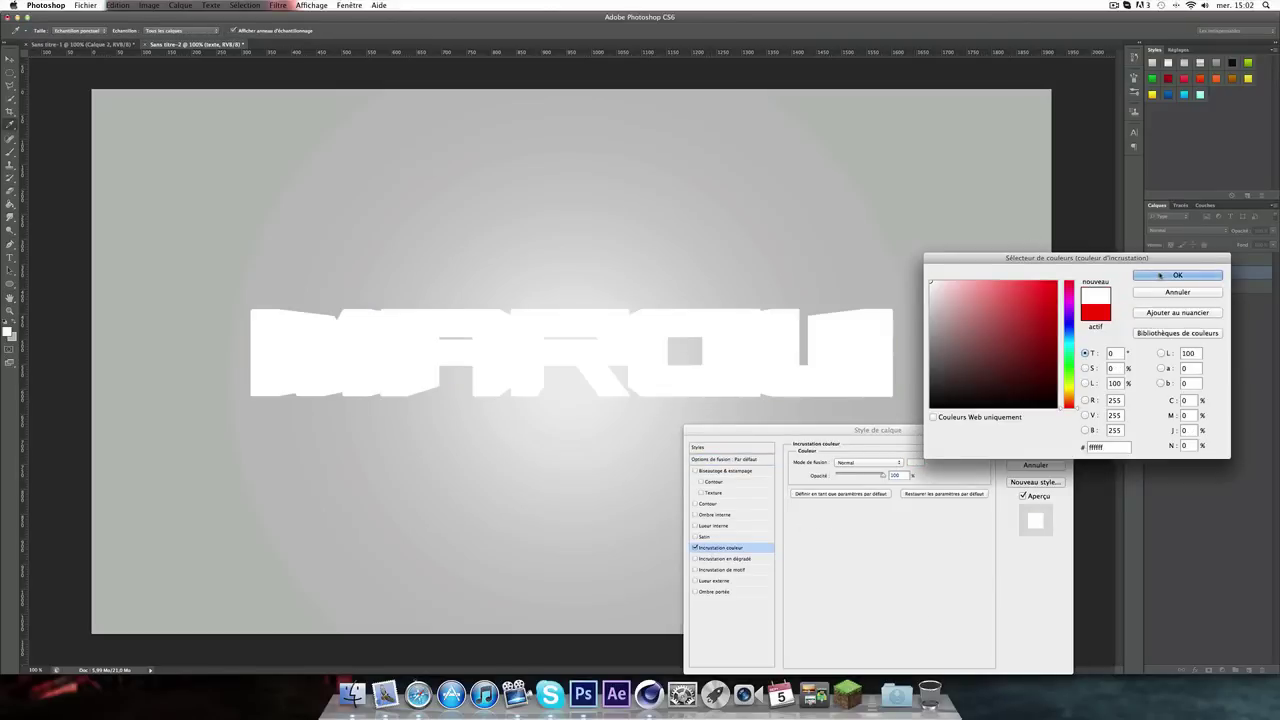
pyautogui.click(1160, 275)
pyautogui.click(868, 462)
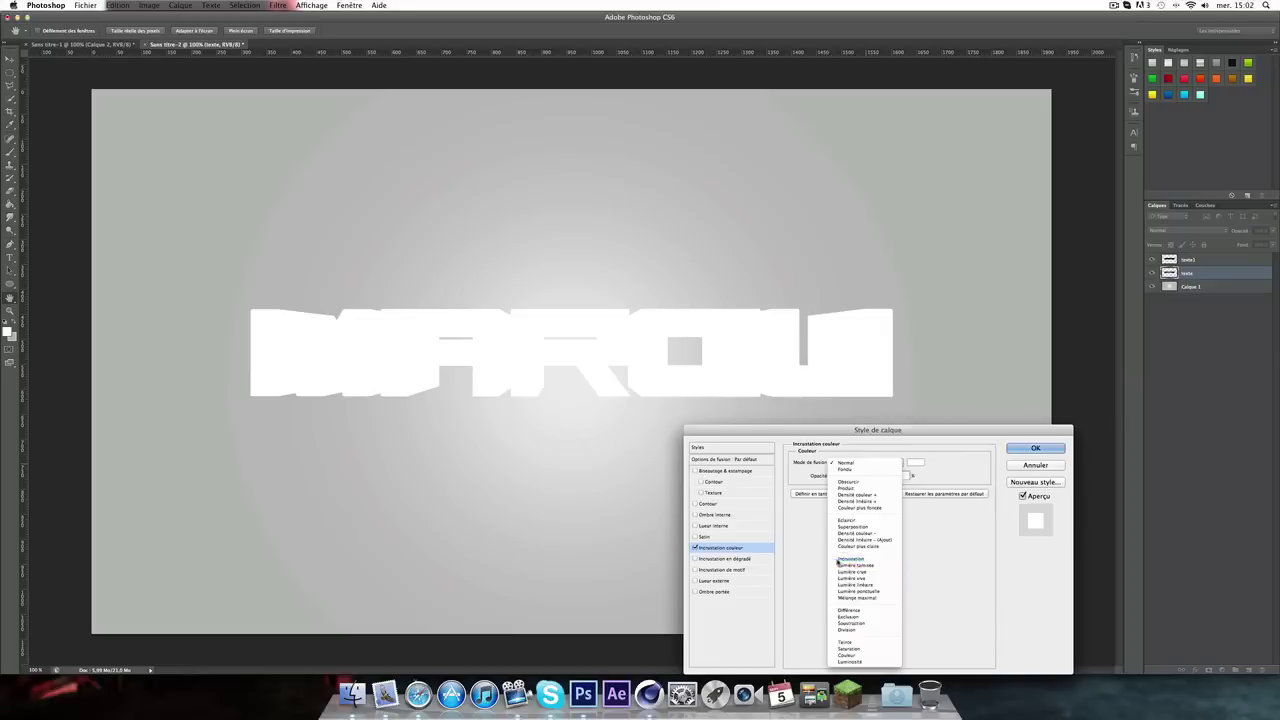
pyautogui.click(850, 558)
# Step: Add a black Lueur externe effect in Normal mode to the texte layer and review its settings
pyautogui.click(714, 580)
pyautogui.click(1035, 448)
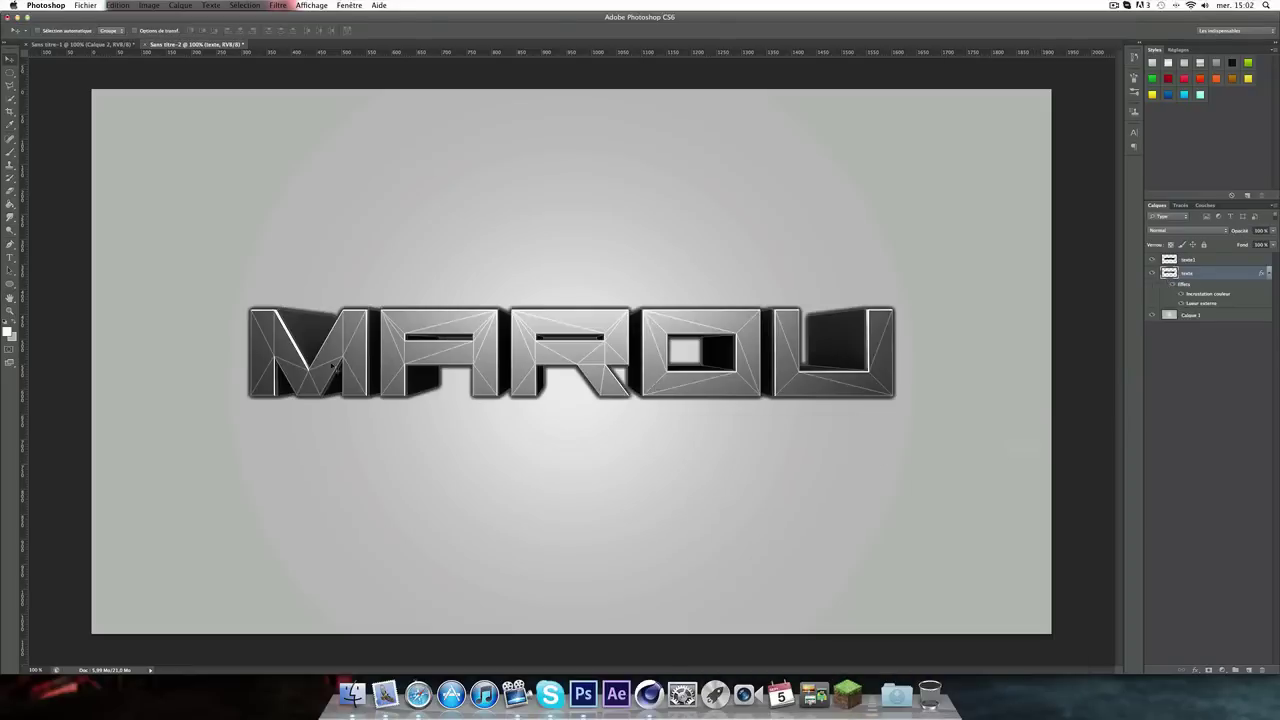
pyautogui.doubleClick(1201, 303)
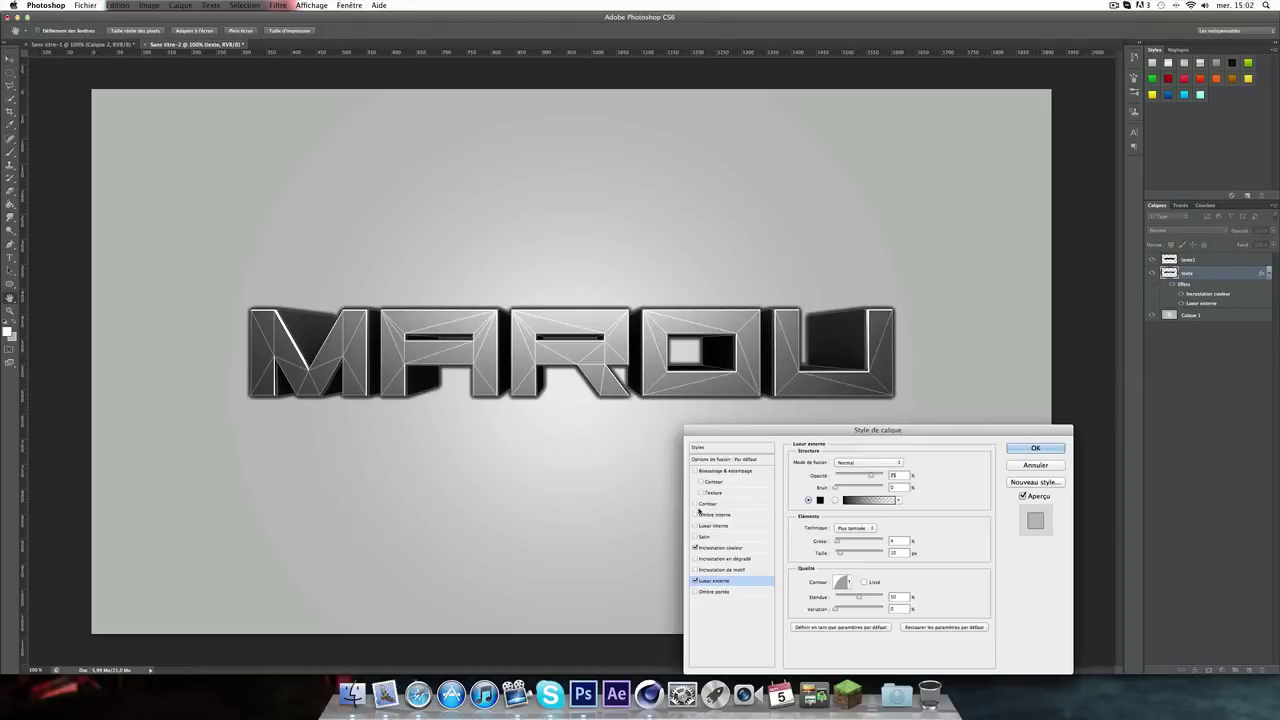
pyautogui.click(1018, 452)
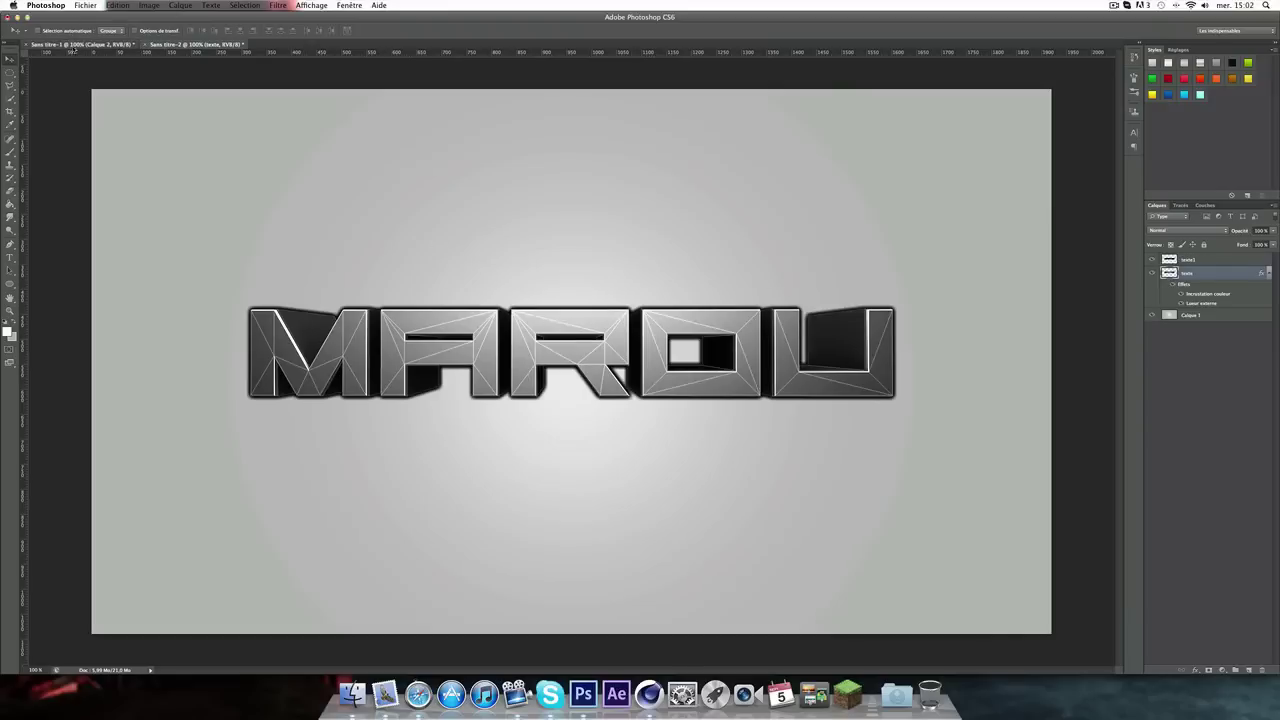
pyautogui.hotkey('ctrl', 'Tab')
pyautogui.hotkey('ctrl', 'Tab')
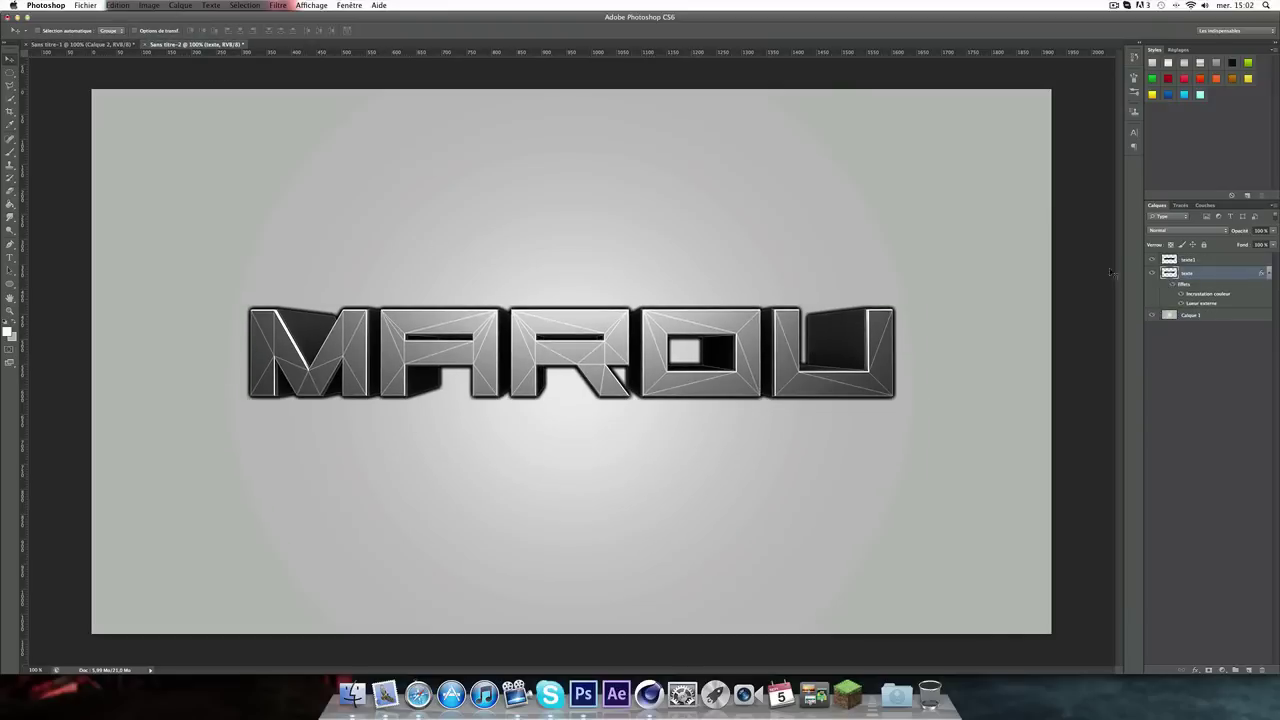
# Step: Try a copy of texte1 behind the texte layer, enlarged to about 129 % and shifted slightly up and left, and delete the copy
pyautogui.click(1197, 261)
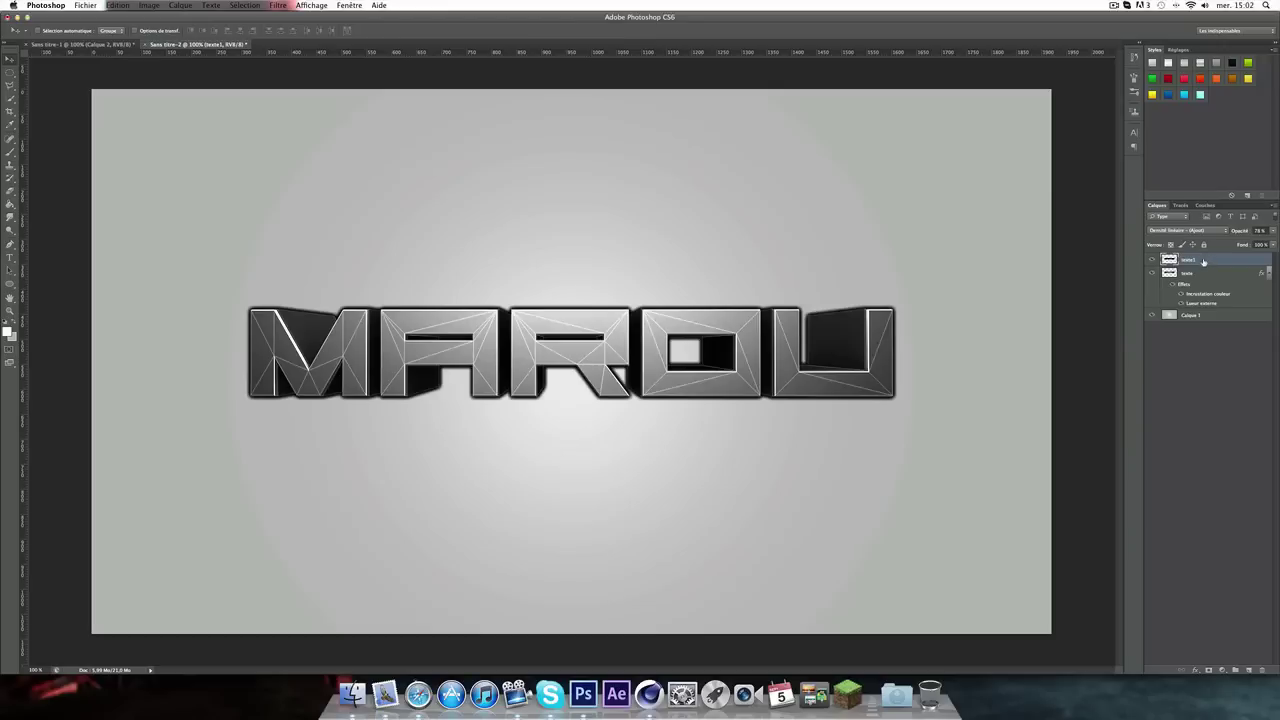
pyautogui.press('super+j')
pyautogui.moveTo(1203, 262); pyautogui.dragTo(1195, 318)
pyautogui.press('super+t')
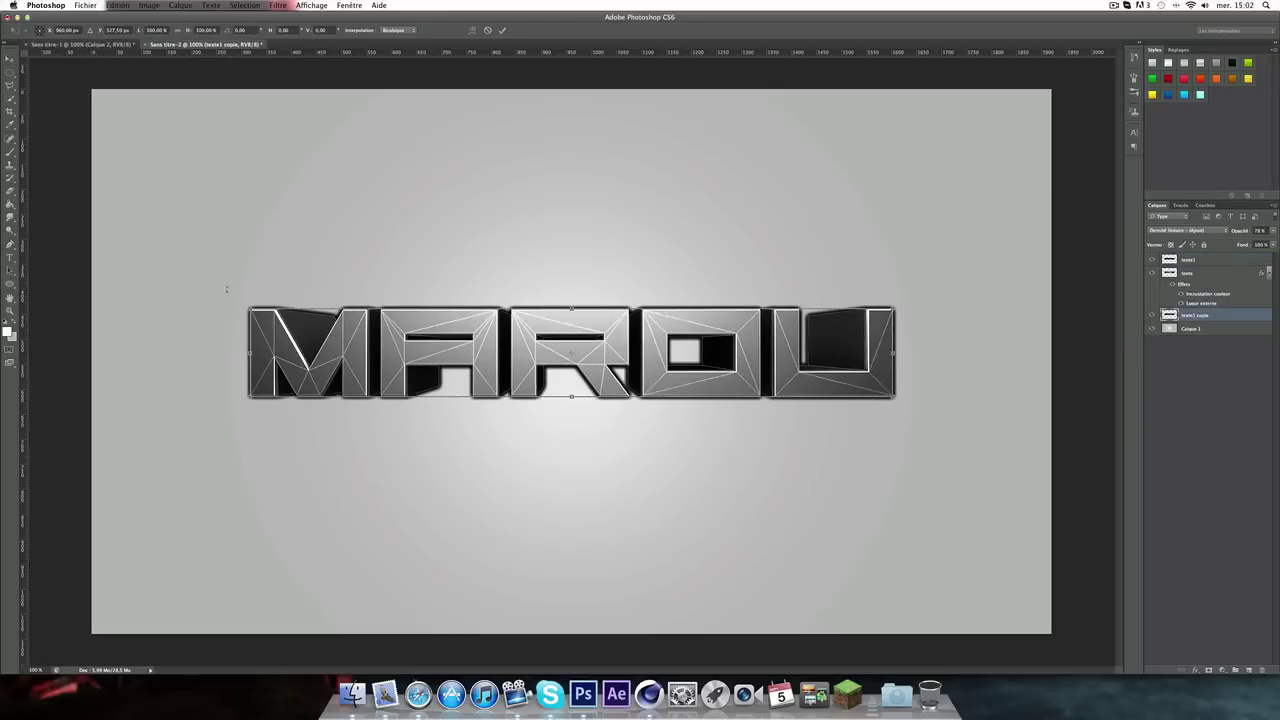
pyautogui.keyDown('alt'); pyautogui.keyDown('shift'); pyautogui.moveTo(249, 307); pyautogui.dragTo(168, 213); pyautogui.keyUp('shift'); pyautogui.keyUp('alt')
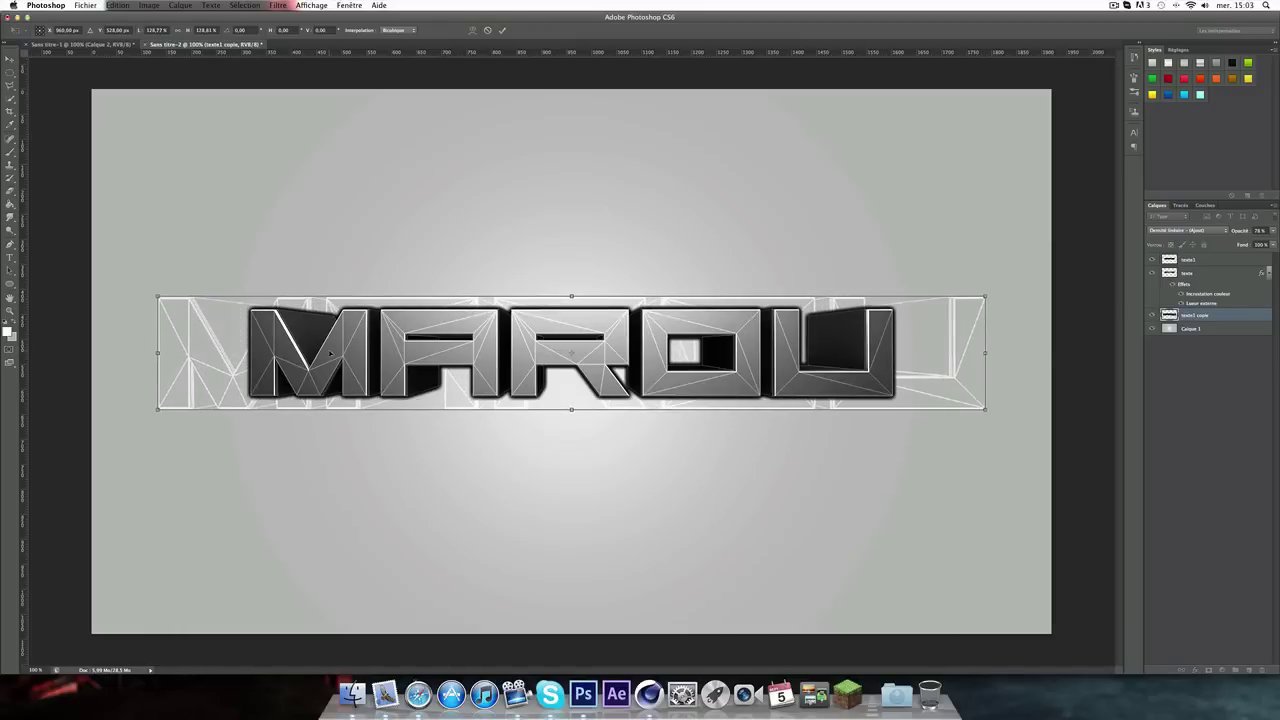
pyautogui.moveTo(322, 343); pyautogui.dragTo(314, 330)
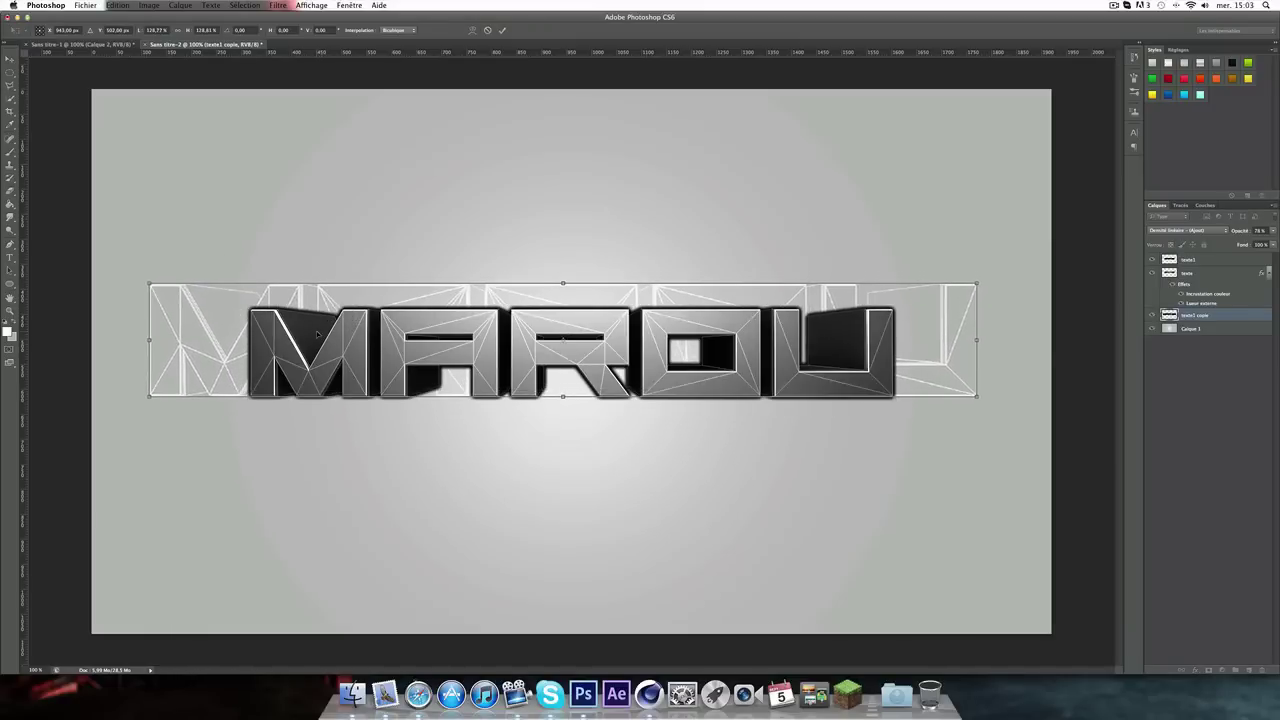
pyautogui.press('Return')
pyautogui.press('Delete')
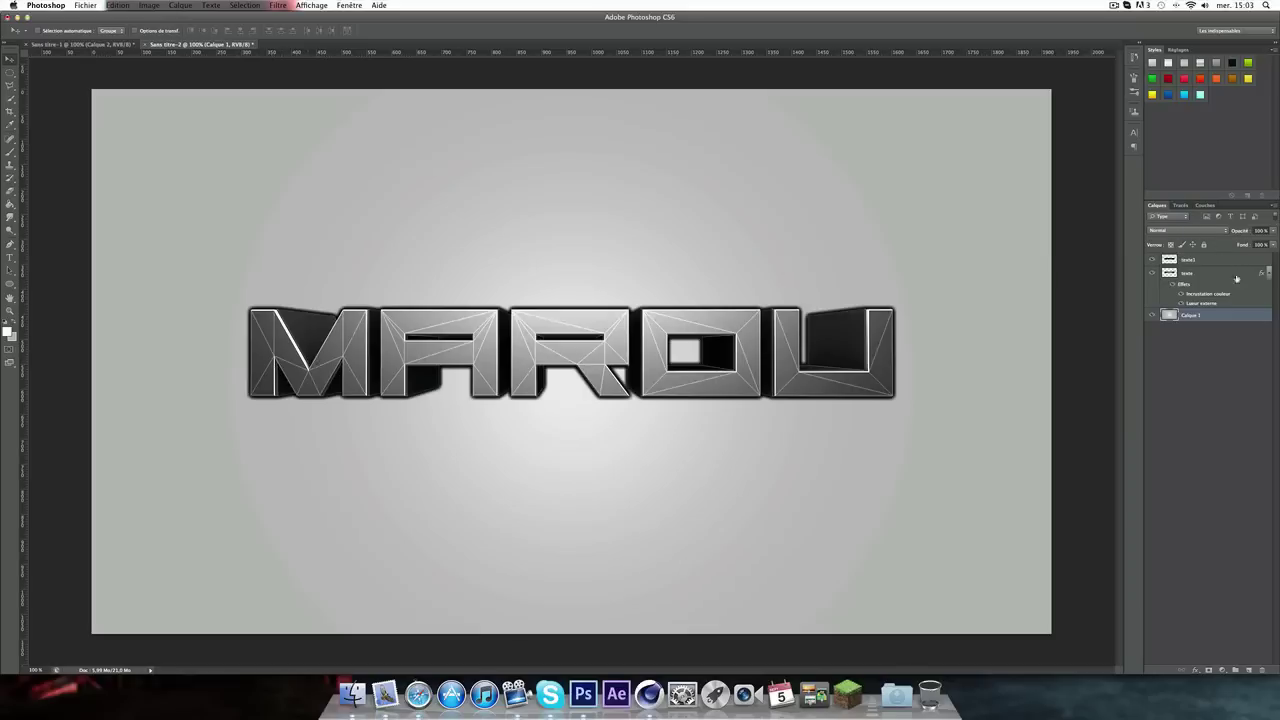
# Step: Collapse the texte layer's effects list, duplicate the texte and texte1 layers together, and merge the two copies into one layer
pyautogui.click(1267, 273)
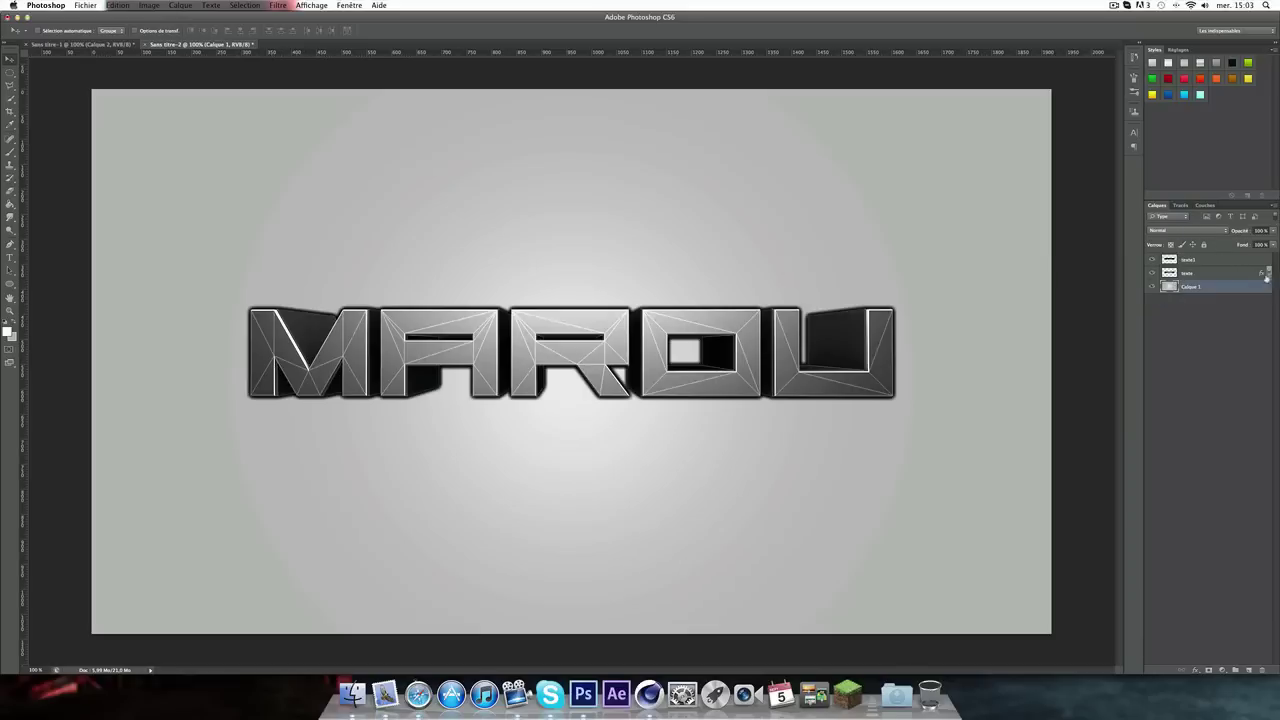
pyautogui.click(1212, 274)
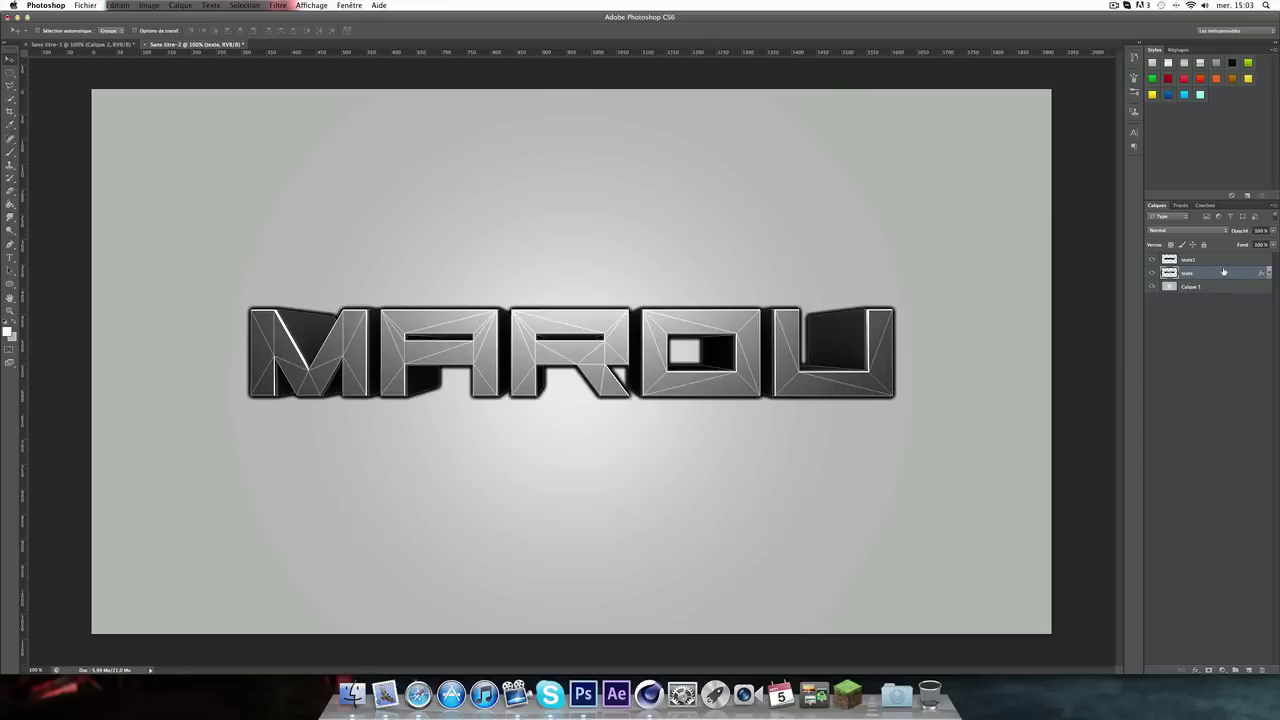
pyautogui.keyDown('shift'); pyautogui.click(1203, 260); pyautogui.keyUp('shift')
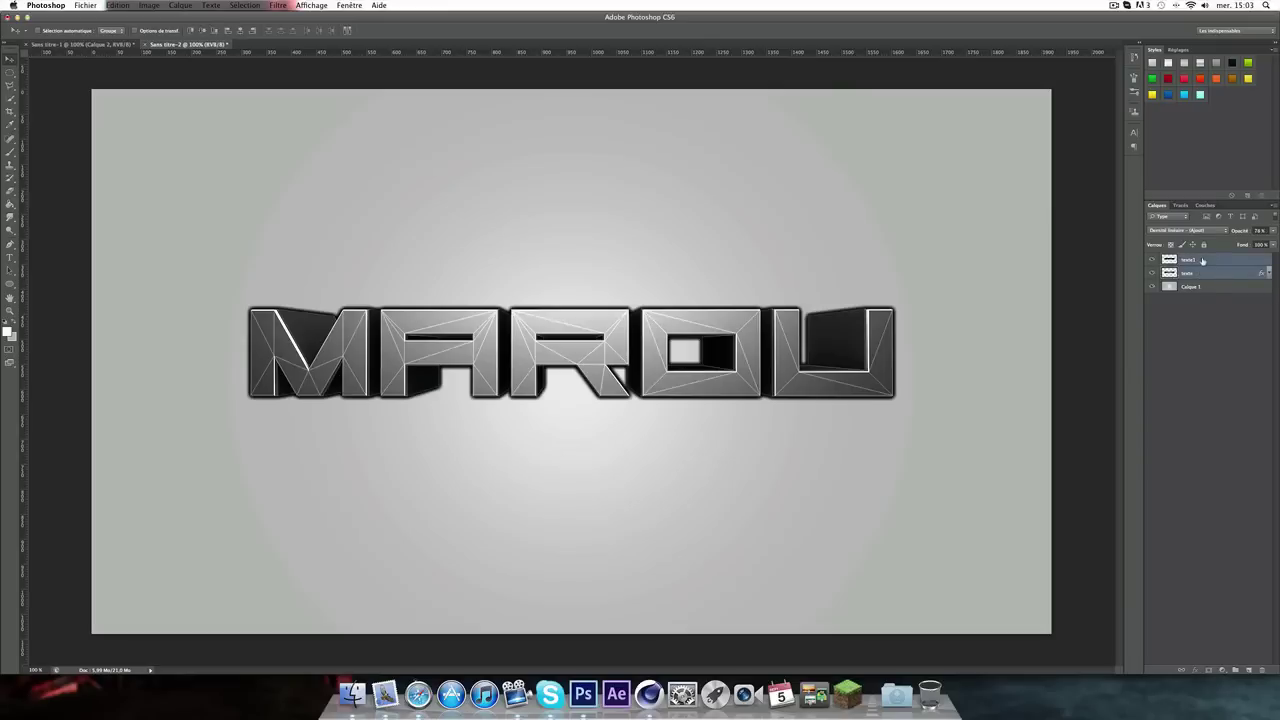
pyautogui.rightClick(1203, 261)
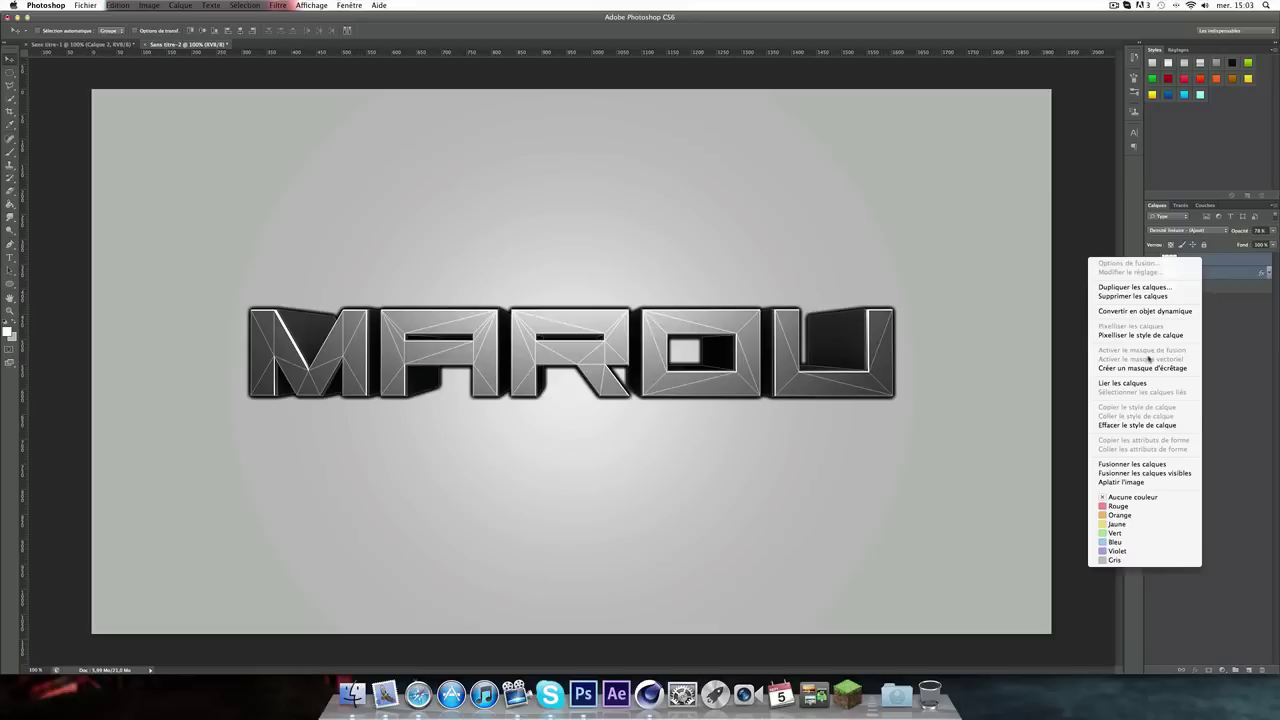
pyautogui.rightClick(1223, 265)
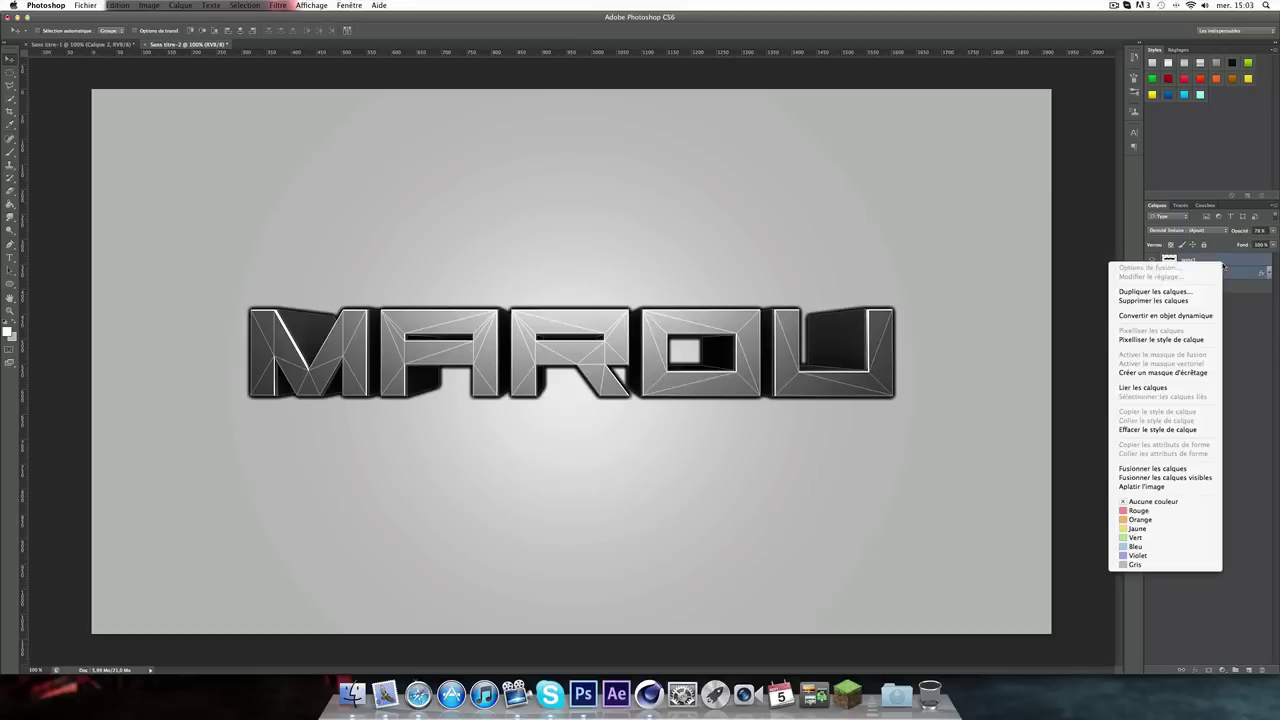
pyautogui.click(1191, 293)
pyautogui.click(745, 302)
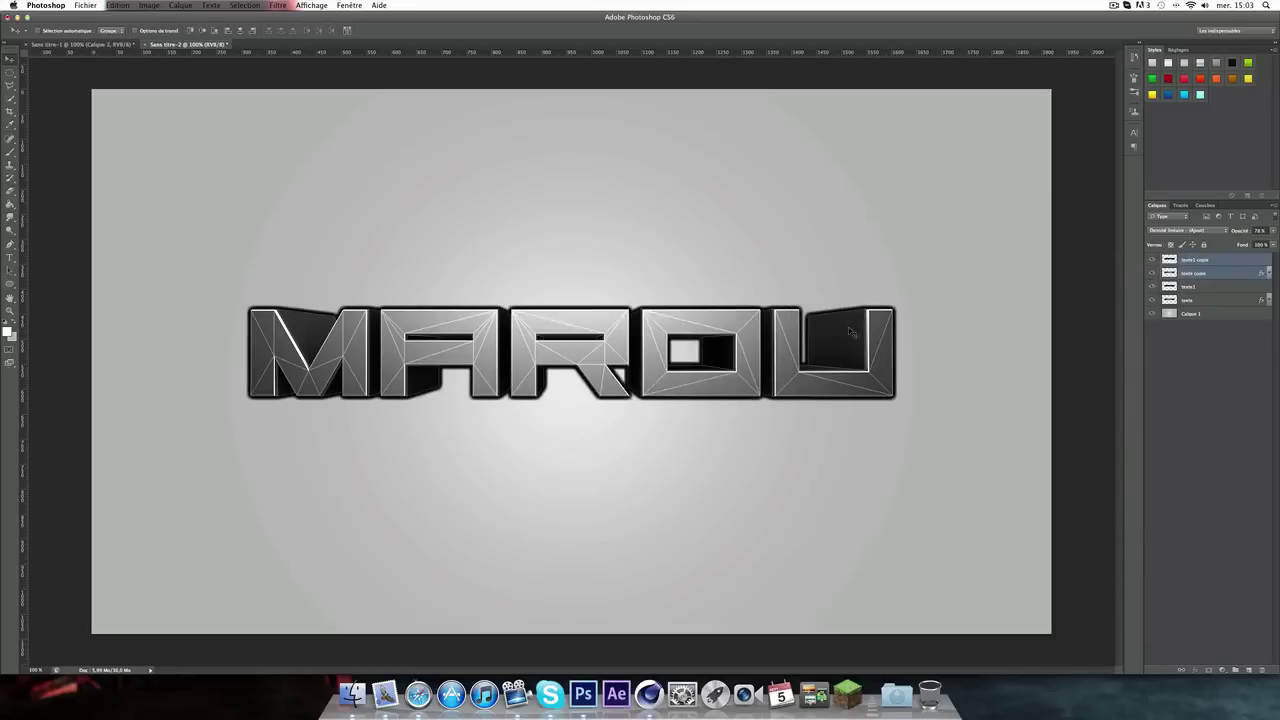
pyautogui.rightClick(1215, 264)
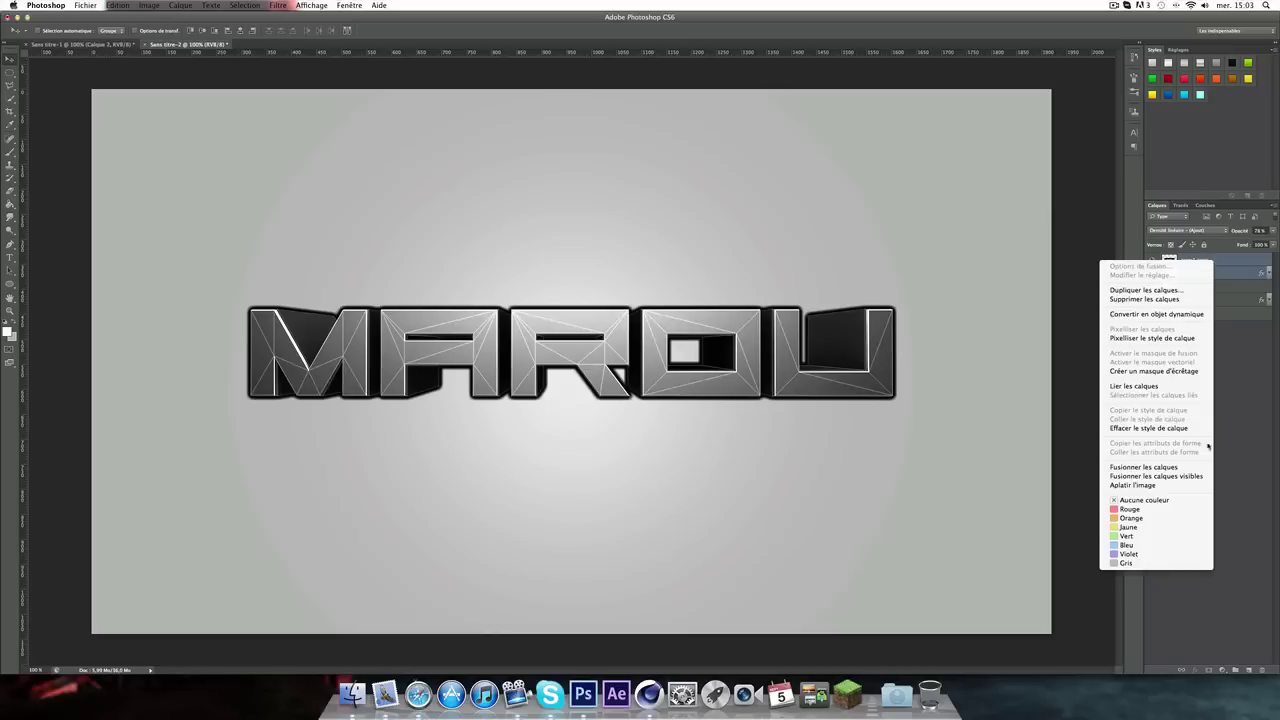
pyautogui.click(1114, 465)
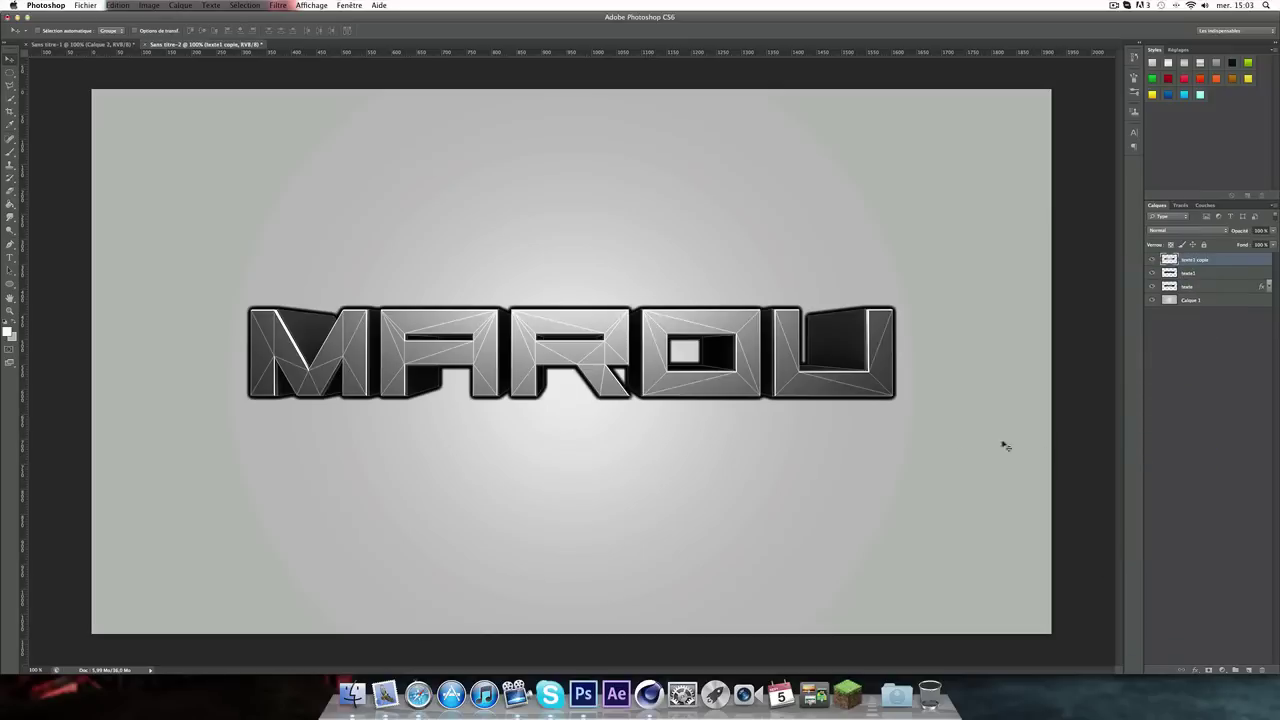
pyautogui.moveTo(580, 394); pyautogui.dragTo(552, 240)
pyautogui.press('super+z')
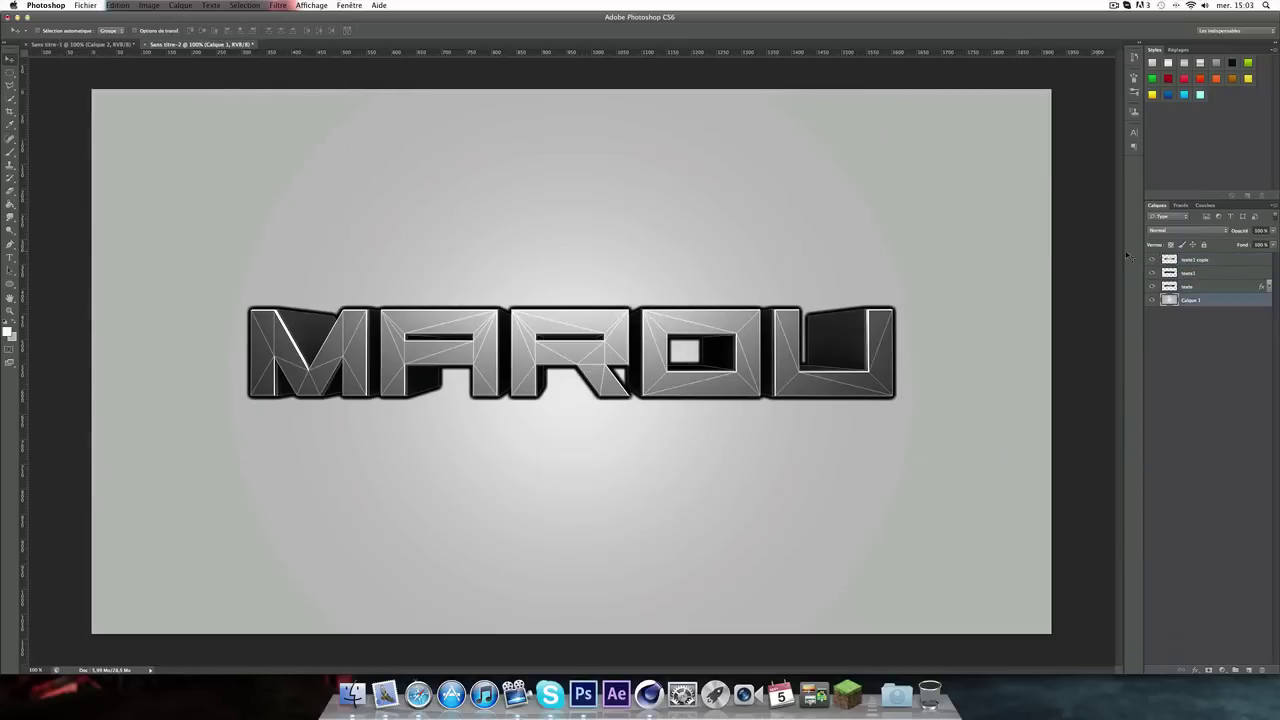
pyautogui.click(1229, 261)
pyautogui.moveTo(592, 378); pyautogui.dragTo(645, 263)
pyautogui.press('super+z')
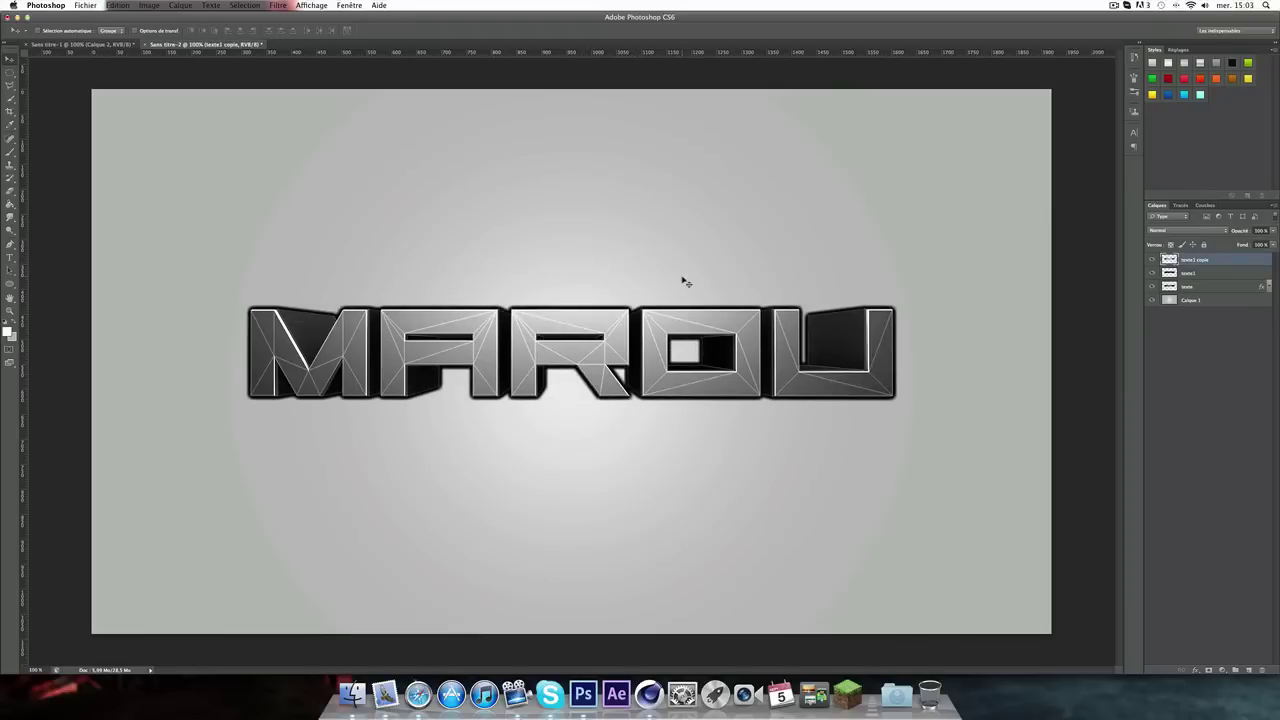
# Step: Move the merged text copy straight down below the original text and flip it vertically as a mirror image
pyautogui.press('super+t')
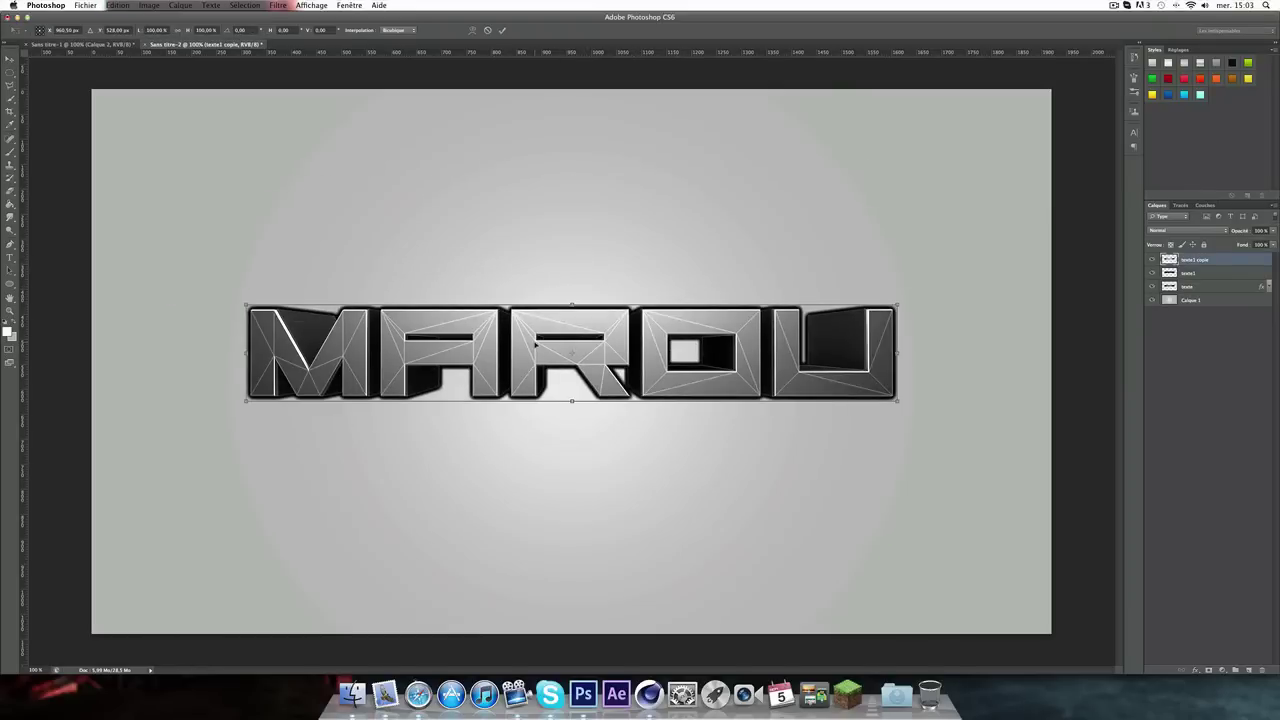
pyautogui.moveTo(535, 345); pyautogui.dragTo(535, 436)
pyautogui.rightClick(537, 432)
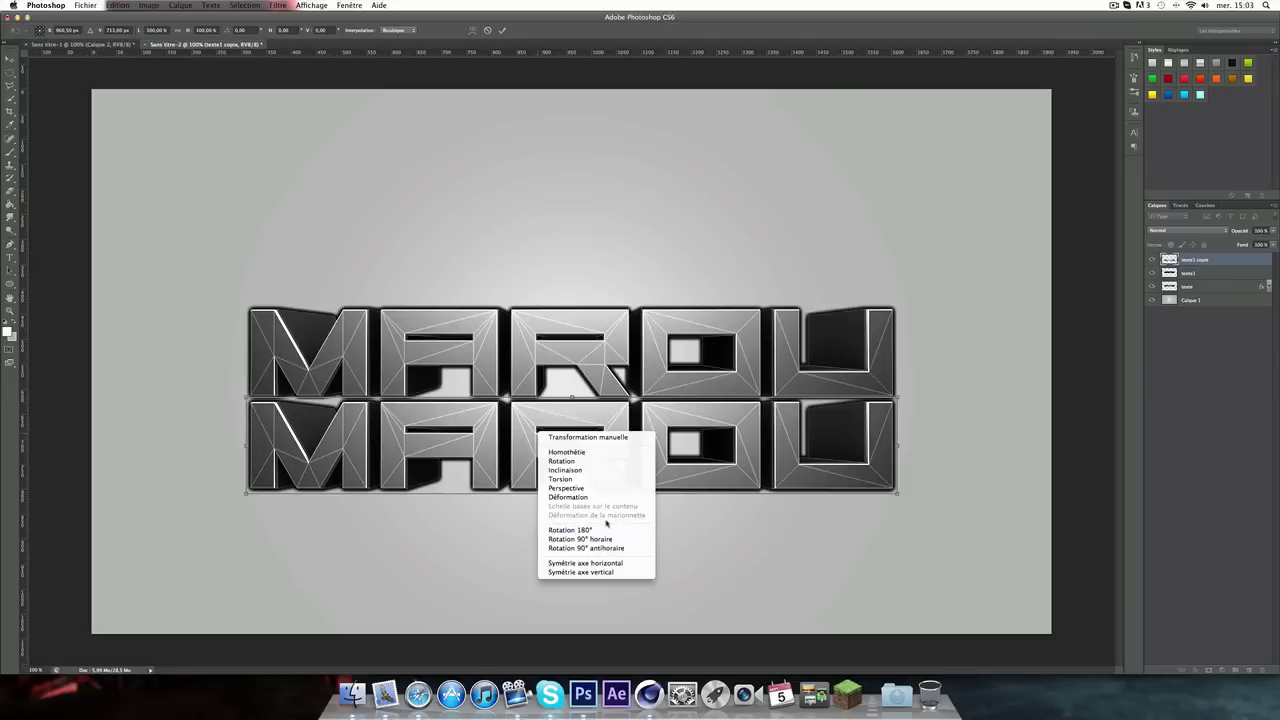
pyautogui.click(556, 572)
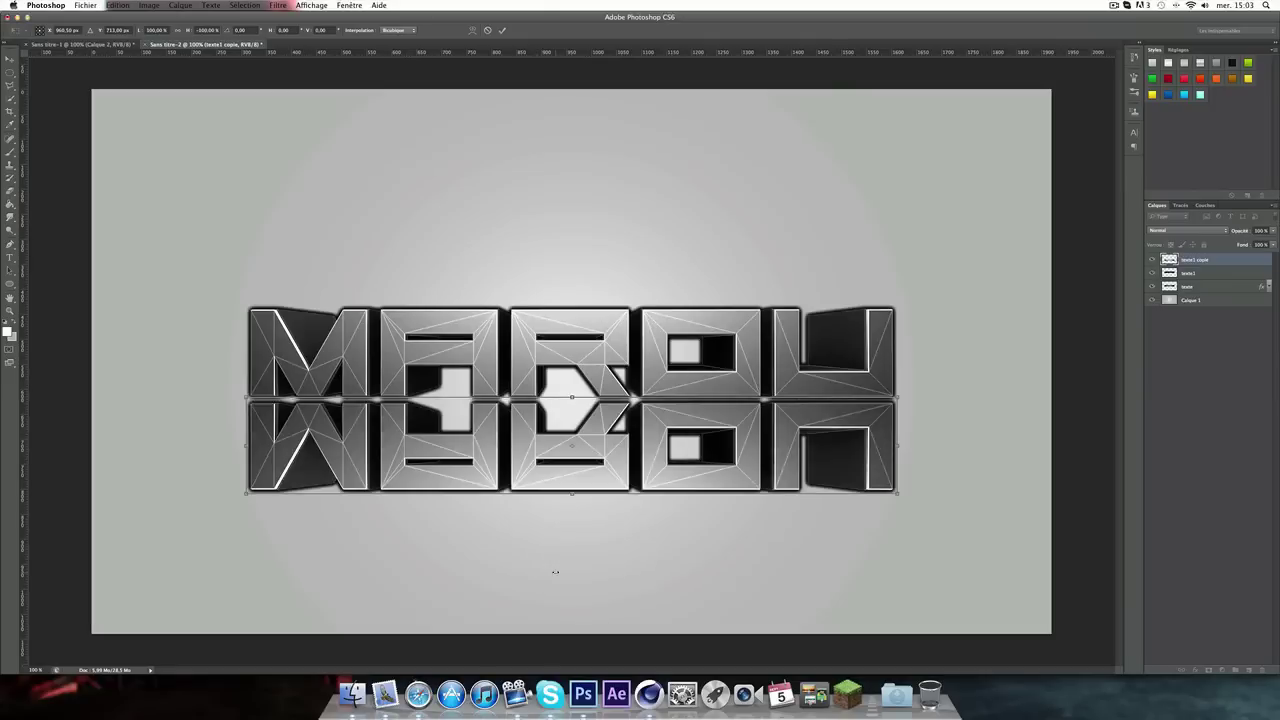
# Step: Nudge the flipped copy upward until its edge meets the base of the original letters, applying the transformation
pyautogui.press('Up')
pyautogui.press('Up')
pyautogui.press('Up')
pyautogui.press('Up')
pyautogui.press('Up')
pyautogui.press('Up')
pyautogui.press('Up')
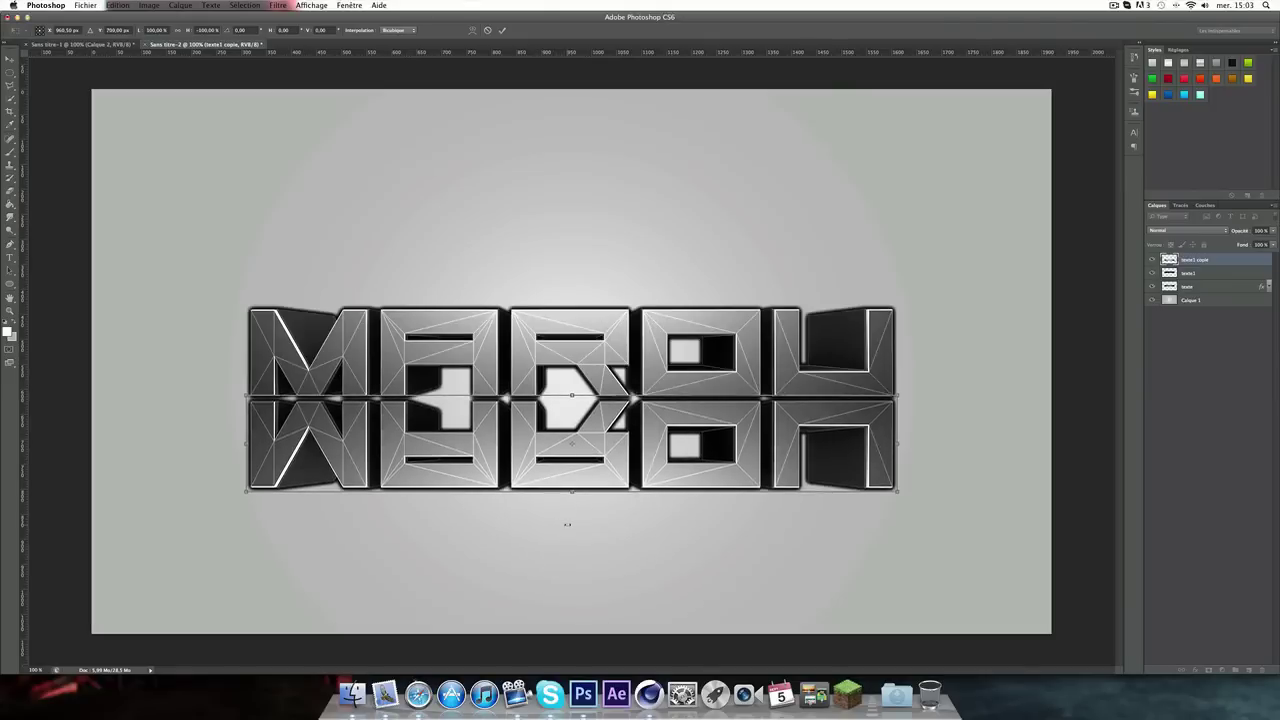
pyautogui.press('Return')
pyautogui.press('Up')
pyautogui.press('Up')
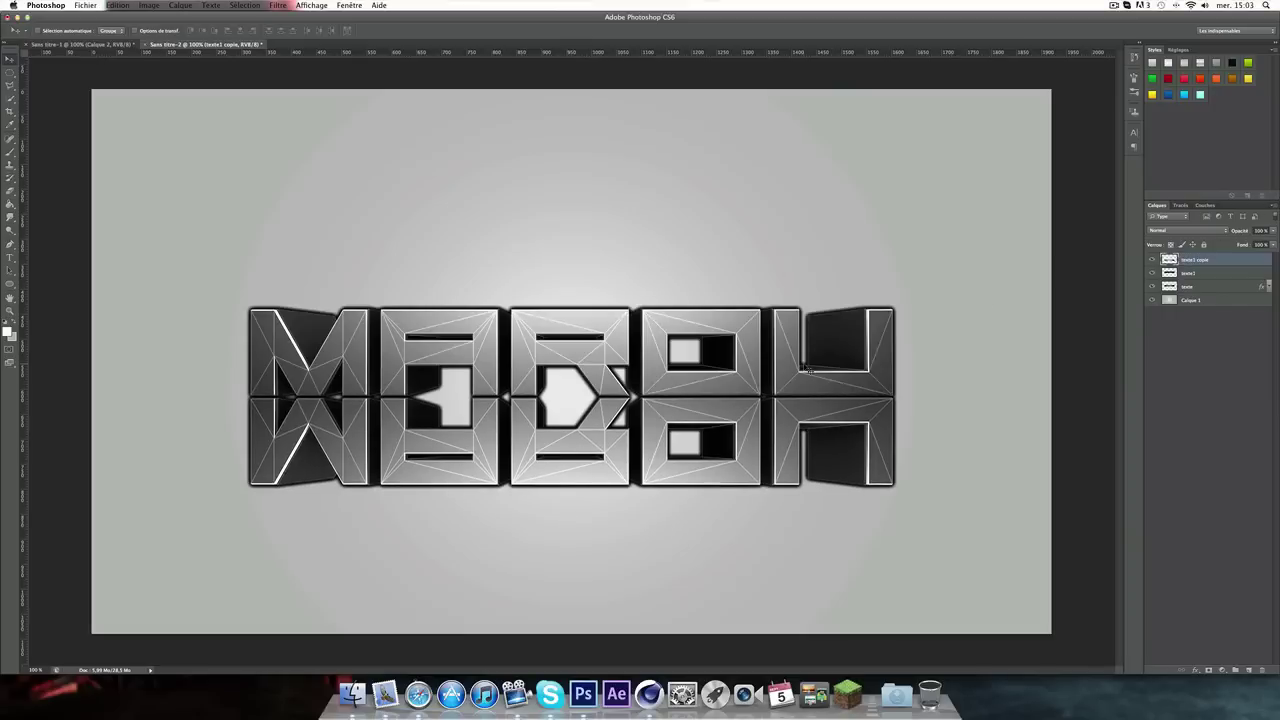
# Step: Fade out the lower part of the flipped copy with one horizontal stroke of a 447 px, 0 % hardness eraser
pyautogui.press('XF86AudioRaiseVolume')
pyautogui.press('super+minus')
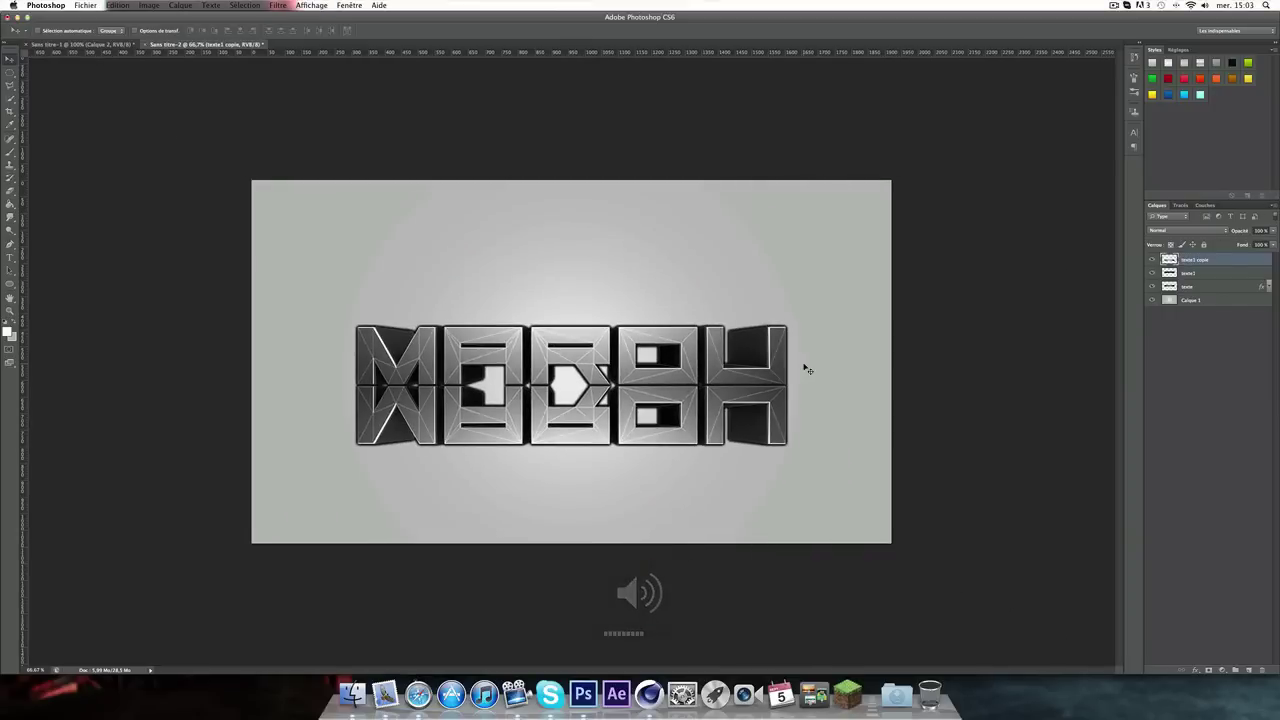
pyautogui.press('e')
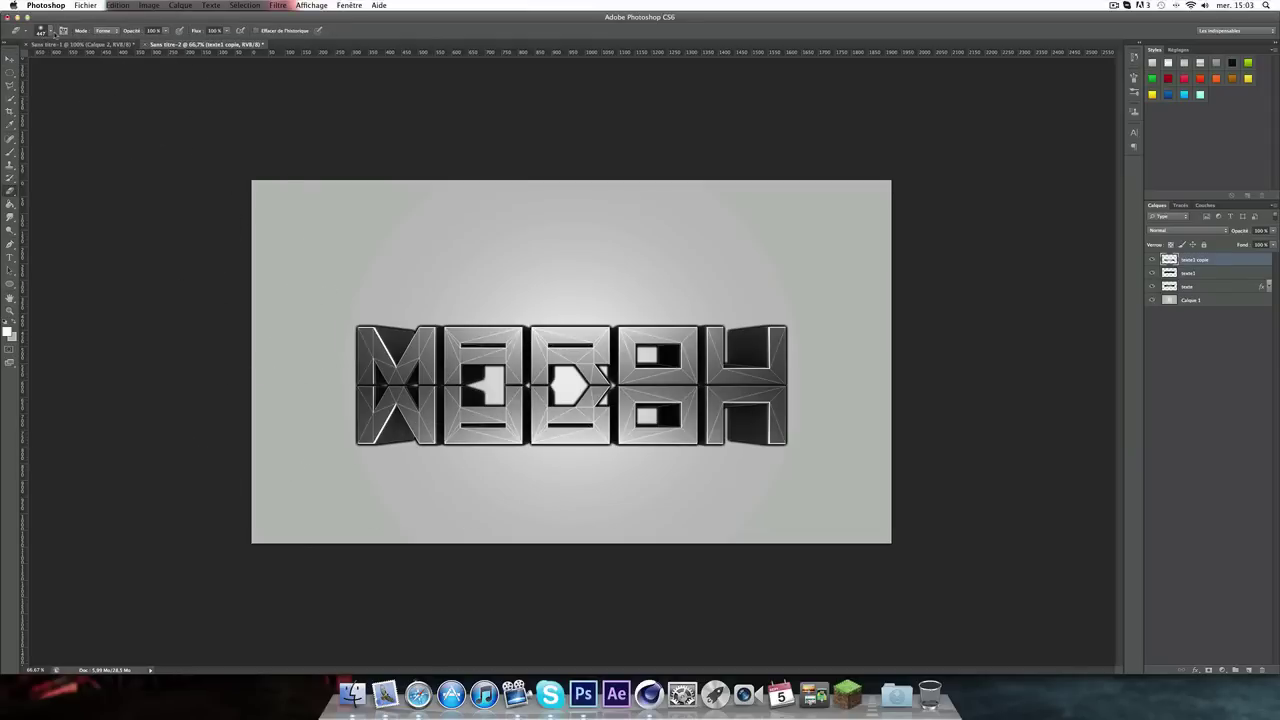
pyautogui.click(54, 33)
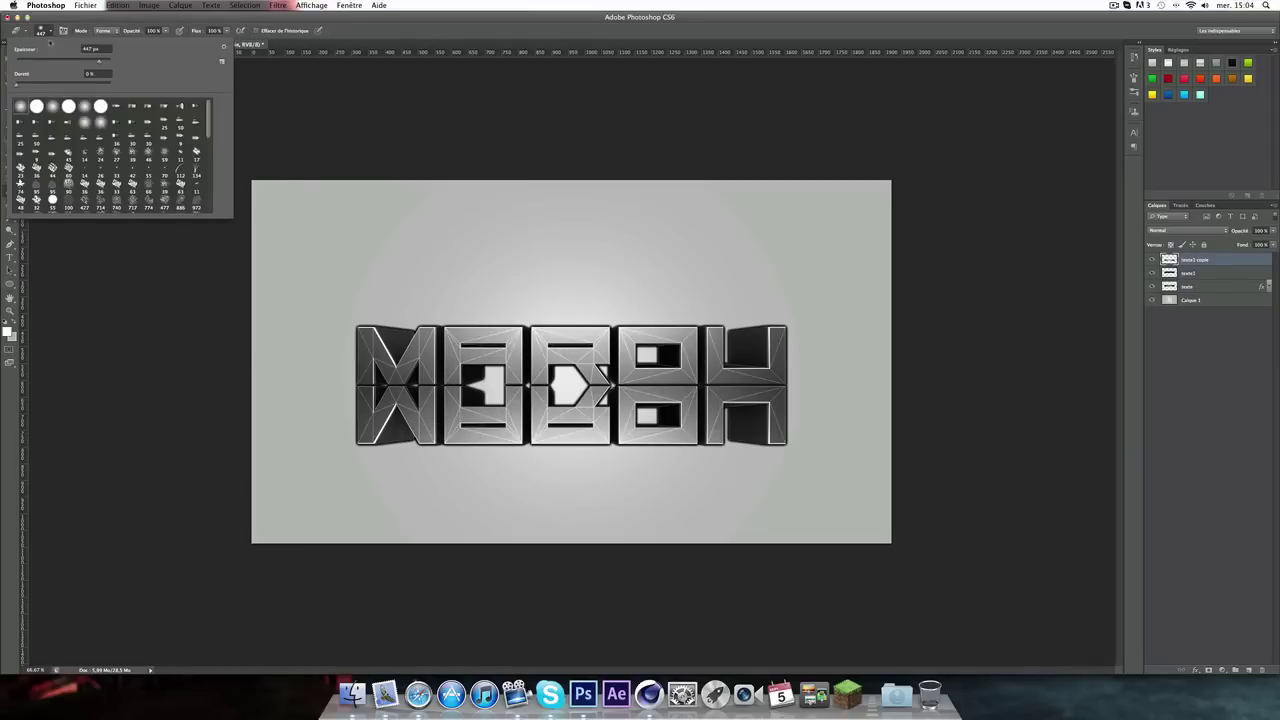
pyautogui.click(54, 33)
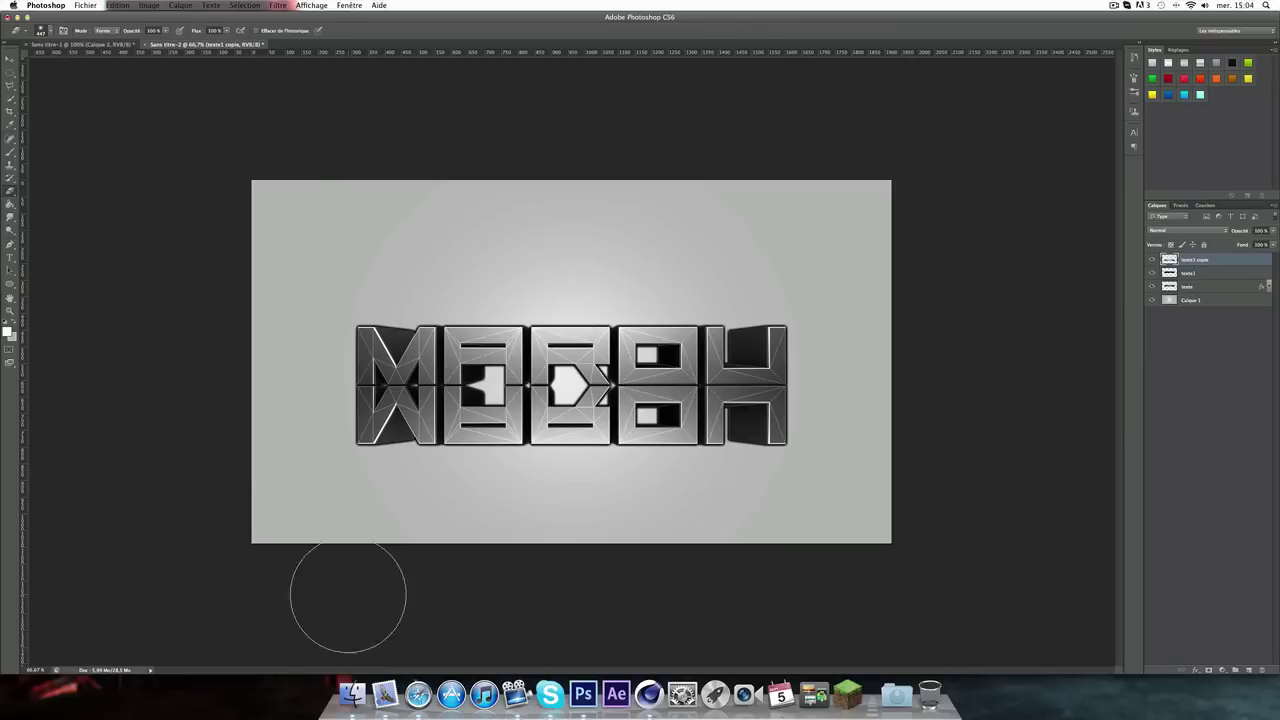
pyautogui.moveTo(393, 503)
pyautogui.mouseDown()
pyautogui.moveTo(786, 500)
pyautogui.moveTo(345, 497)
pyautogui.moveTo(774, 503)
pyautogui.moveTo(326, 486)
pyautogui.moveTo(940, 509)
pyautogui.moveTo(746, 507)
pyautogui.mouseUp()
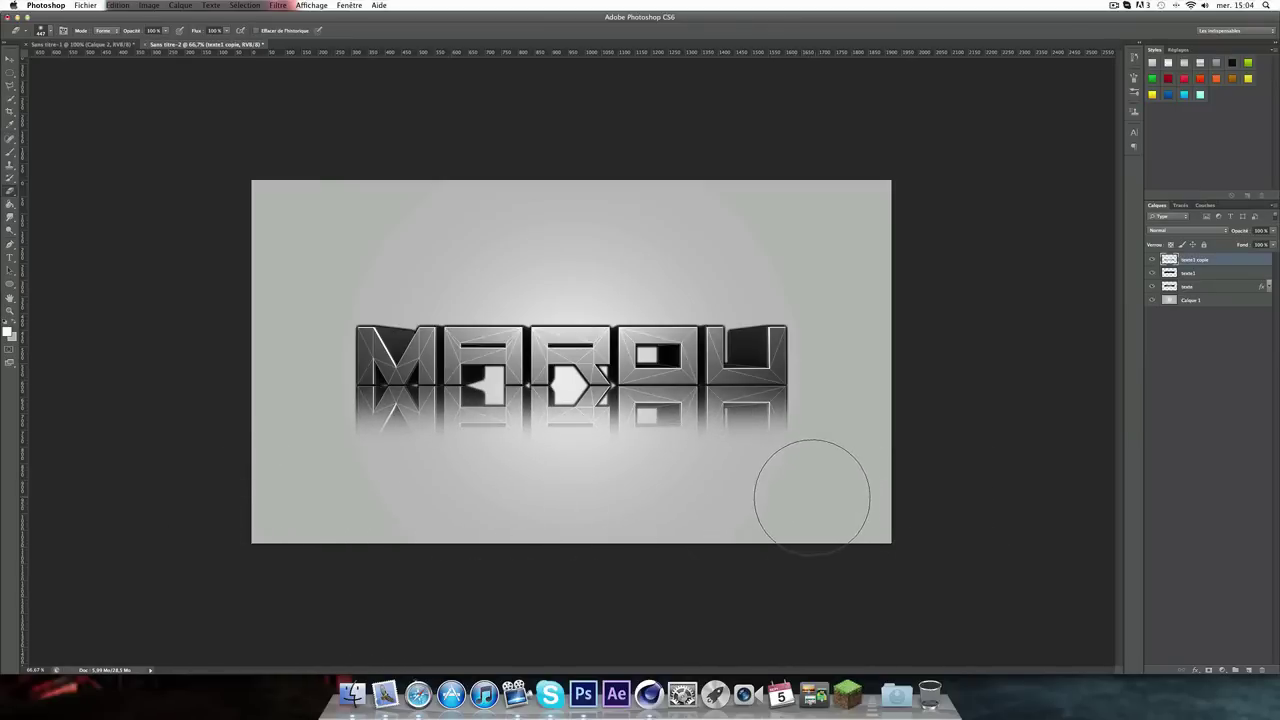
# Step: Lower the reflection layer's opacity to 54 % and deselect all layers
pyautogui.press('super+1')
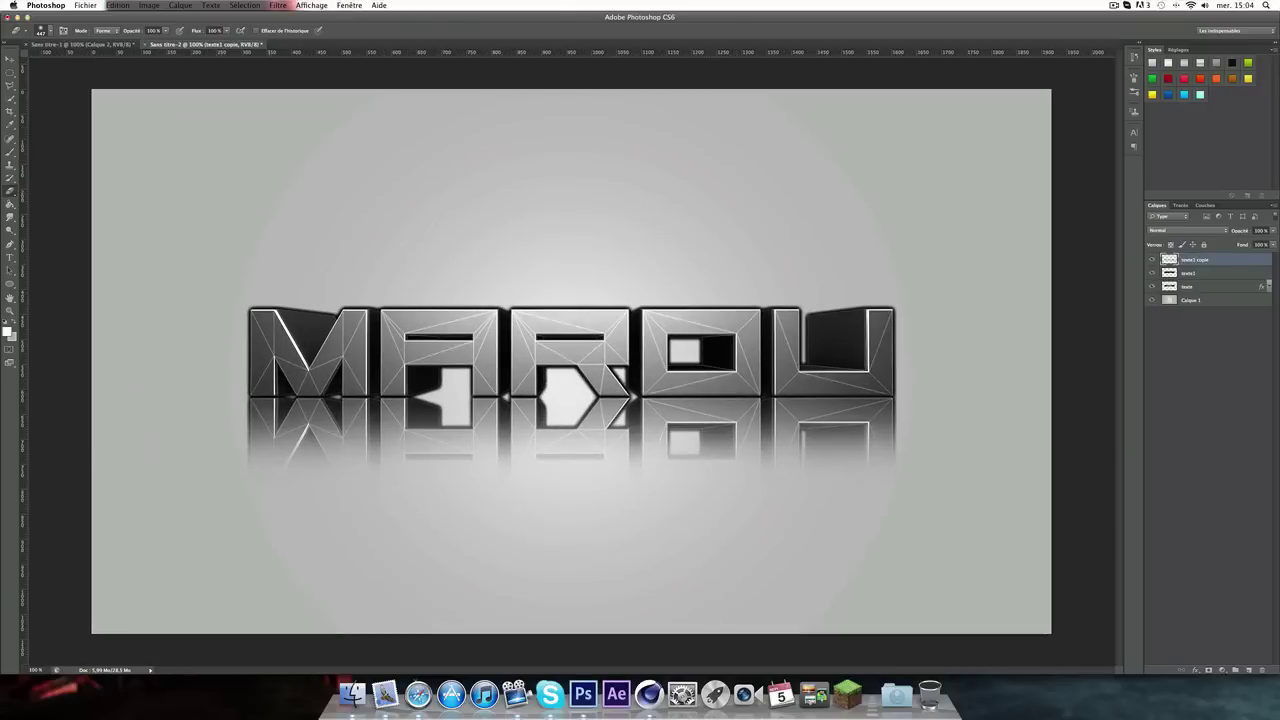
pyautogui.moveTo(1274, 230); pyautogui.dragTo(1252, 243)
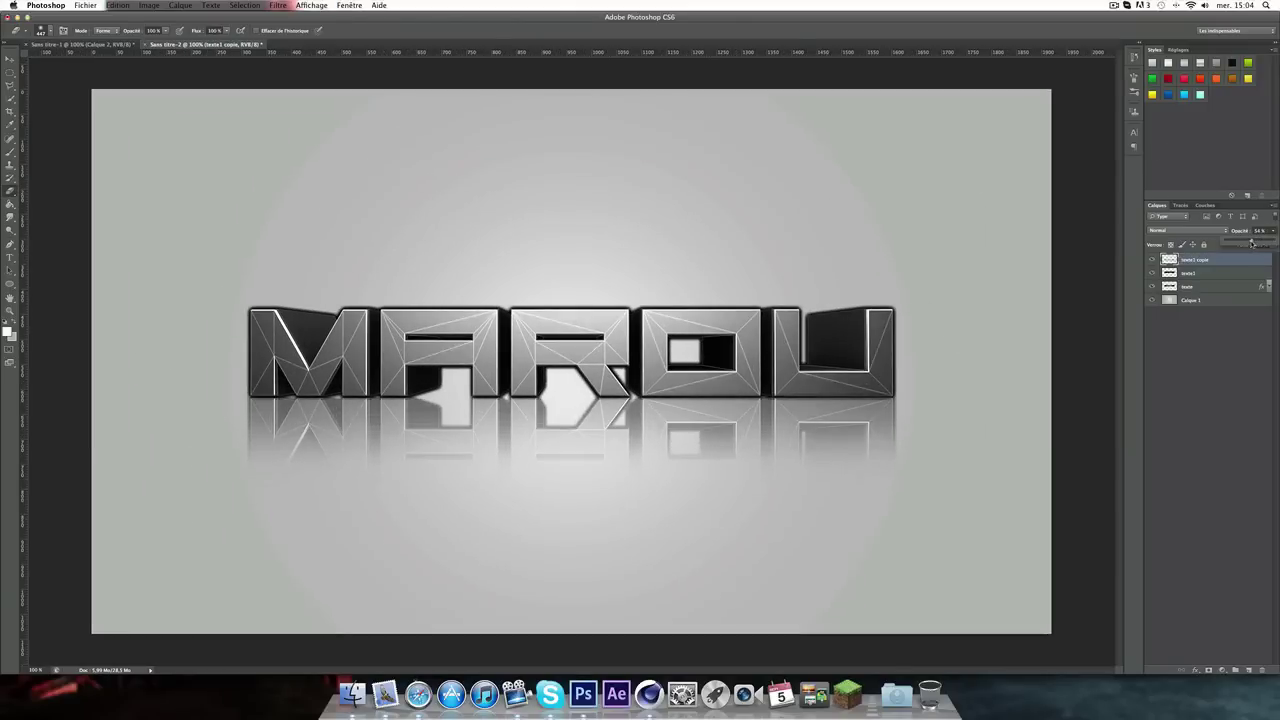
pyautogui.click(1241, 385)
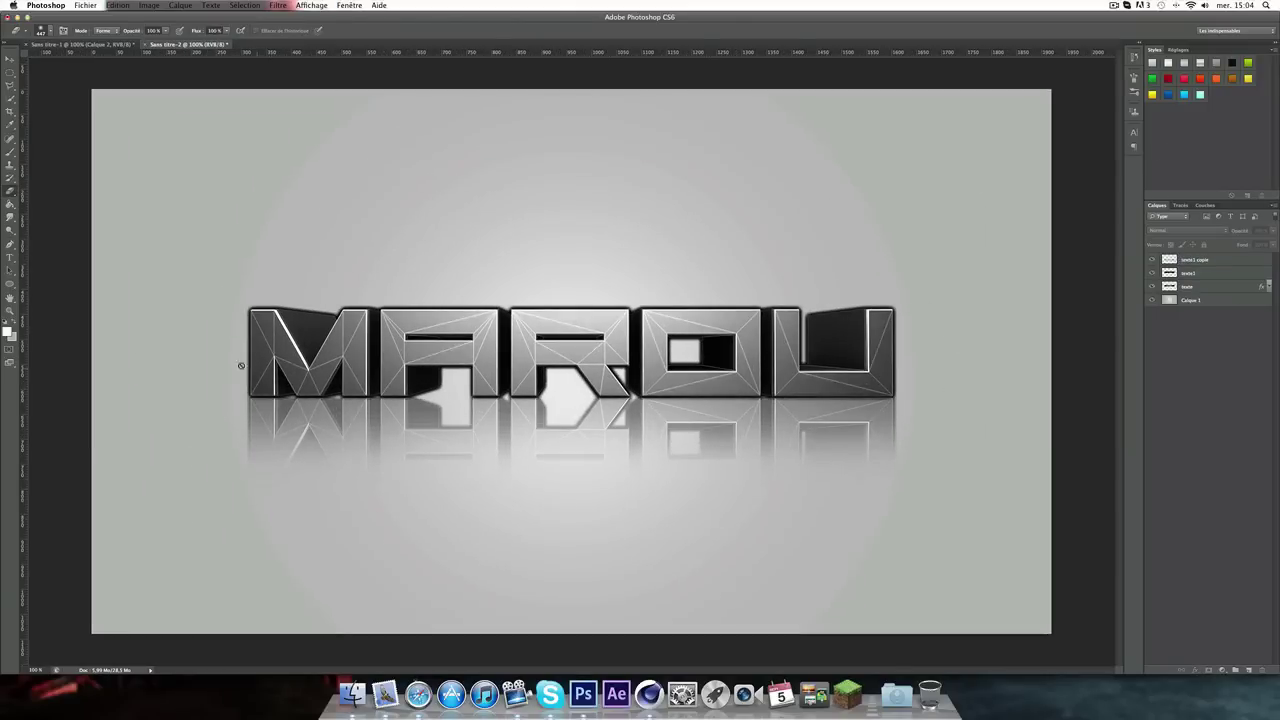
pyautogui.click(1189, 286)
pyautogui.keyDown('super'); pyautogui.click(1193, 262); pyautogui.keyUp('super')
pyautogui.press('super+t')
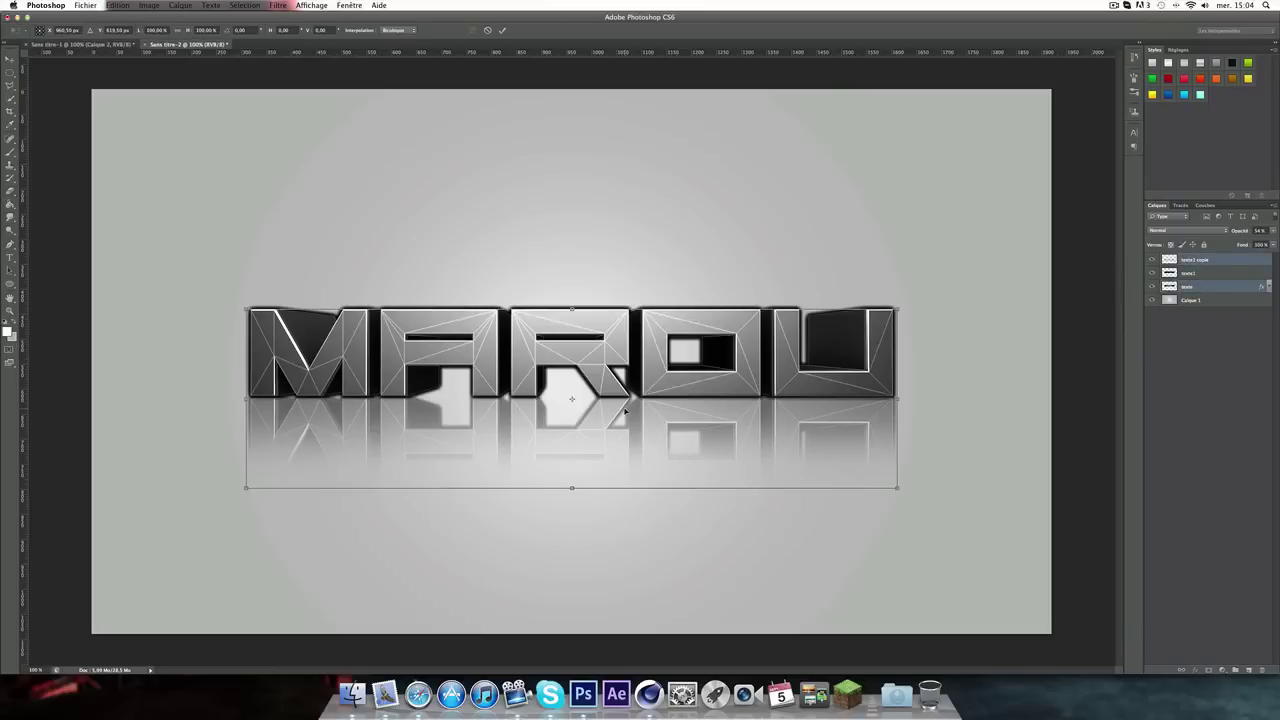
pyautogui.moveTo(627, 411); pyautogui.dragTo(627, 400)
pyautogui.press('super+z')
pyautogui.press('Return')
pyautogui.press('e')
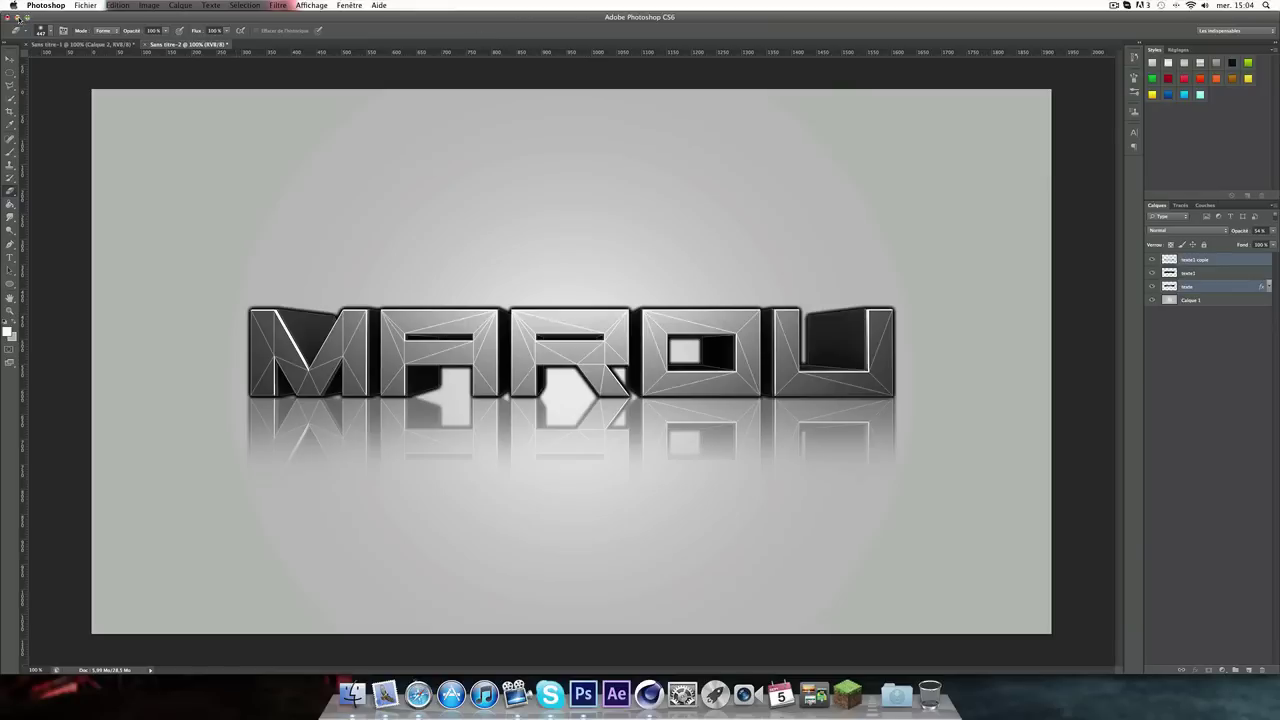
# Step: Minimize Photoshop, close Cinema 4D's render viewer and minimize its main window to reach the desktop
pyautogui.click(18, 17)
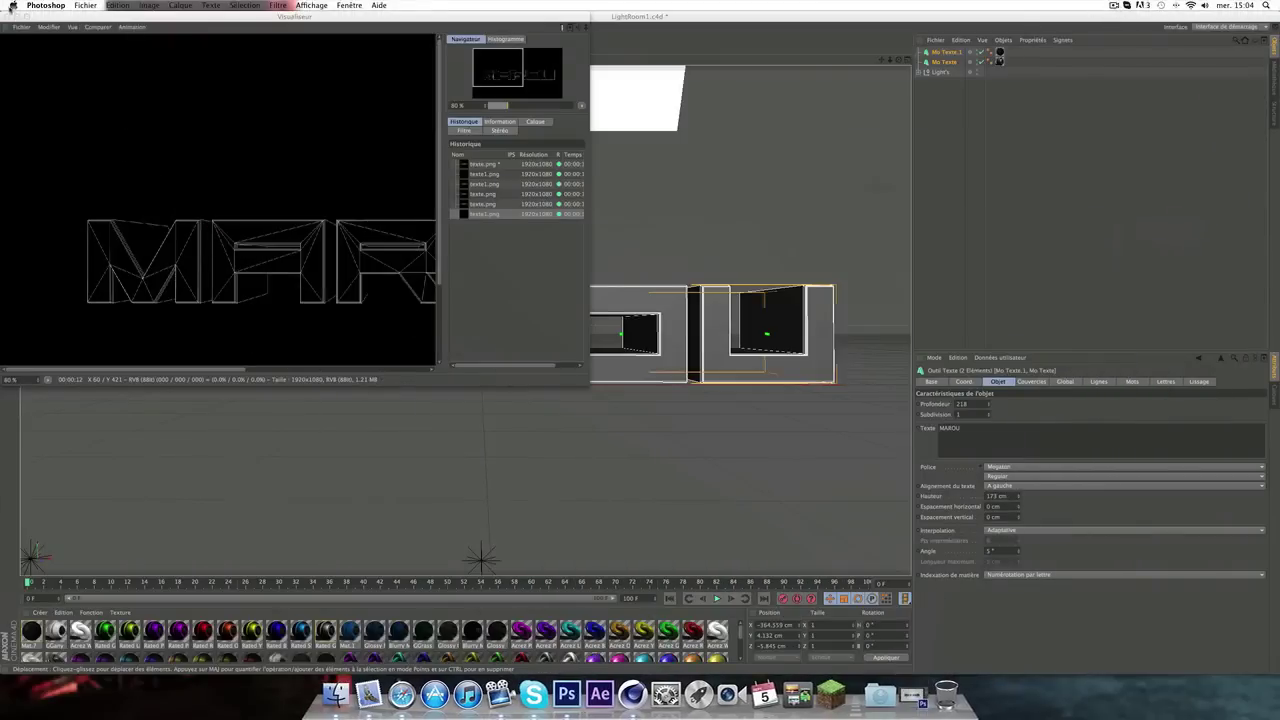
pyautogui.click(7, 16)
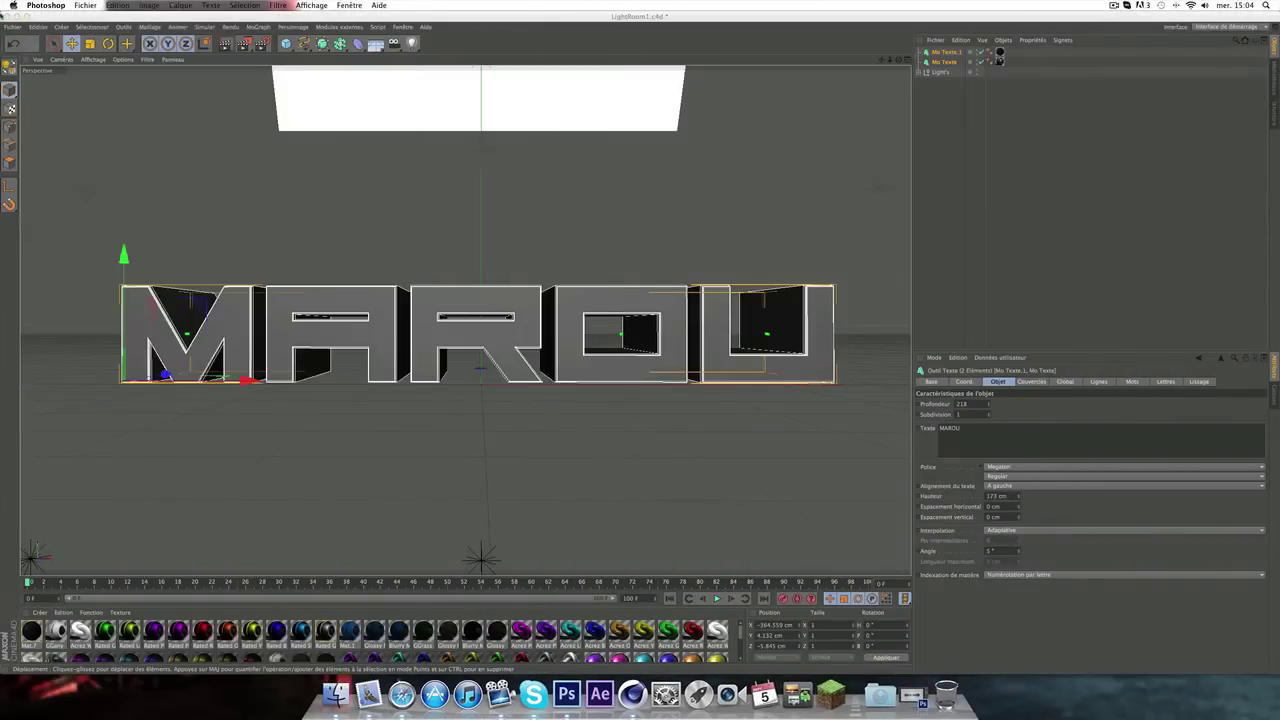
pyautogui.click(18, 17)
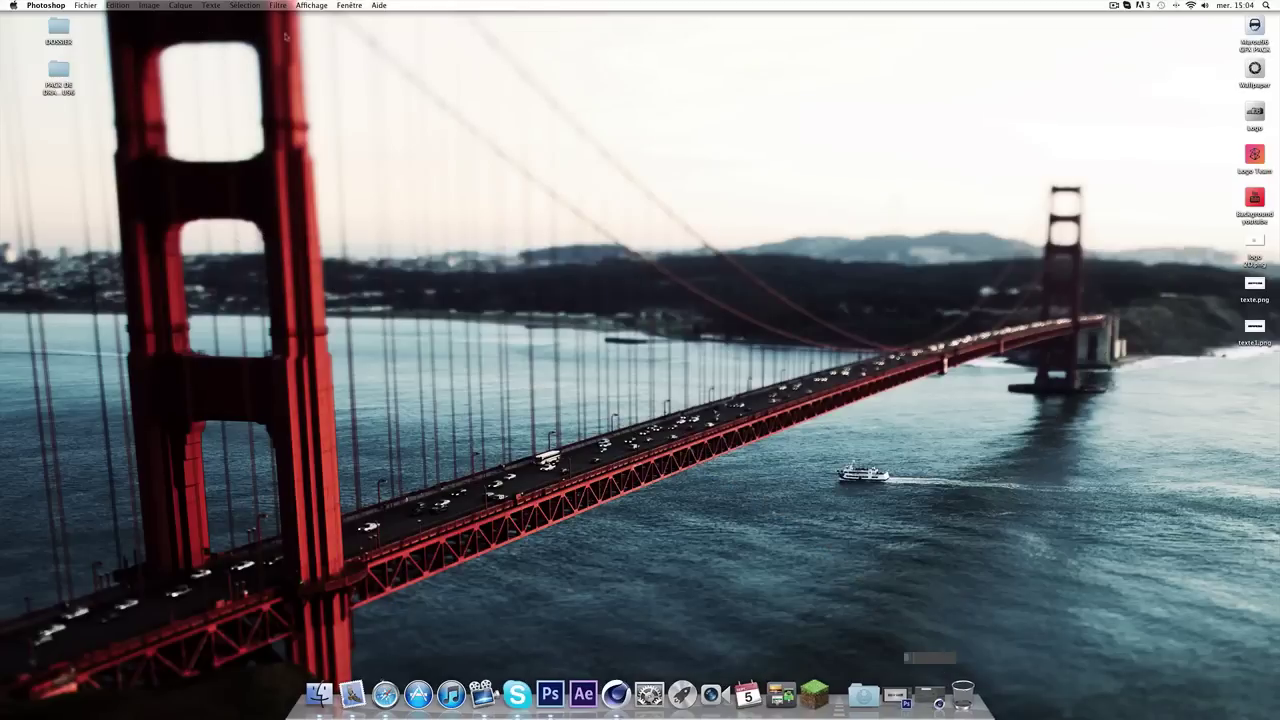